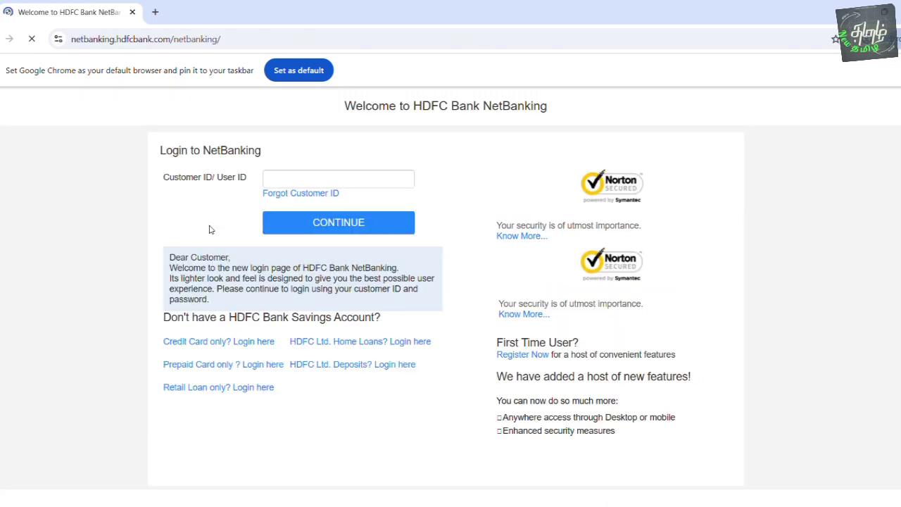
- Enter the customer ID in the Customer ID/User ID field of the login page
left_click(317, 201)
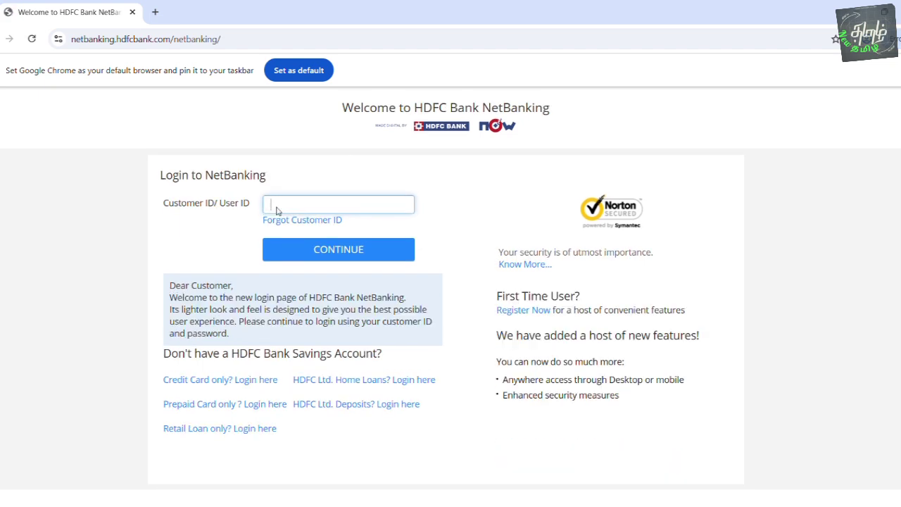
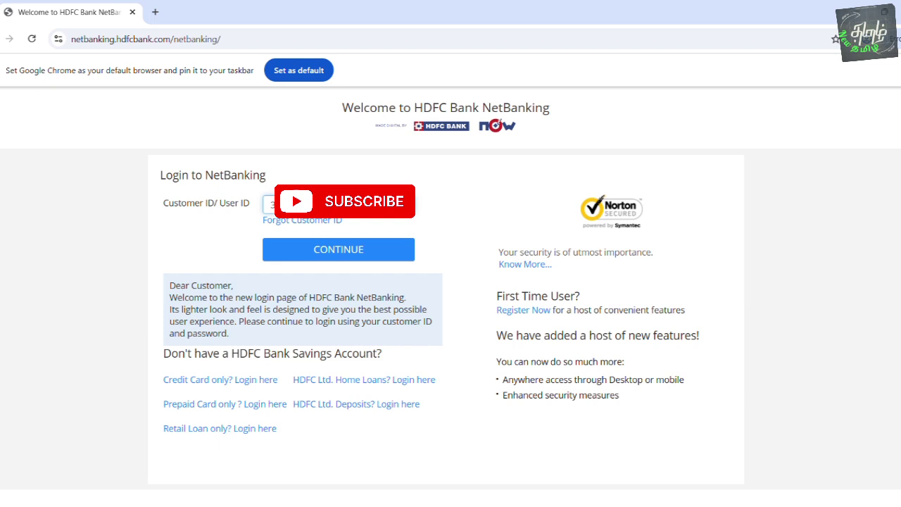
- Continue past the customer ID, enter the account password and submit the login
left_click(314, 248)
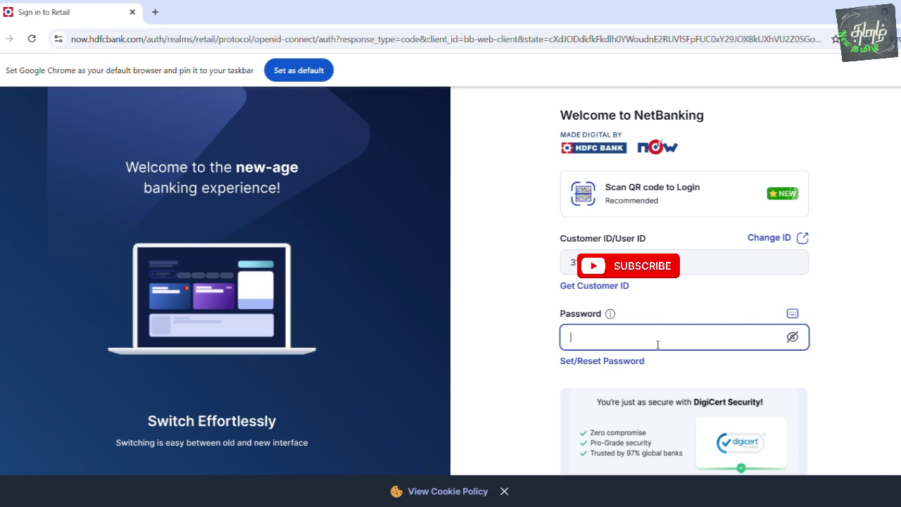
type("a")
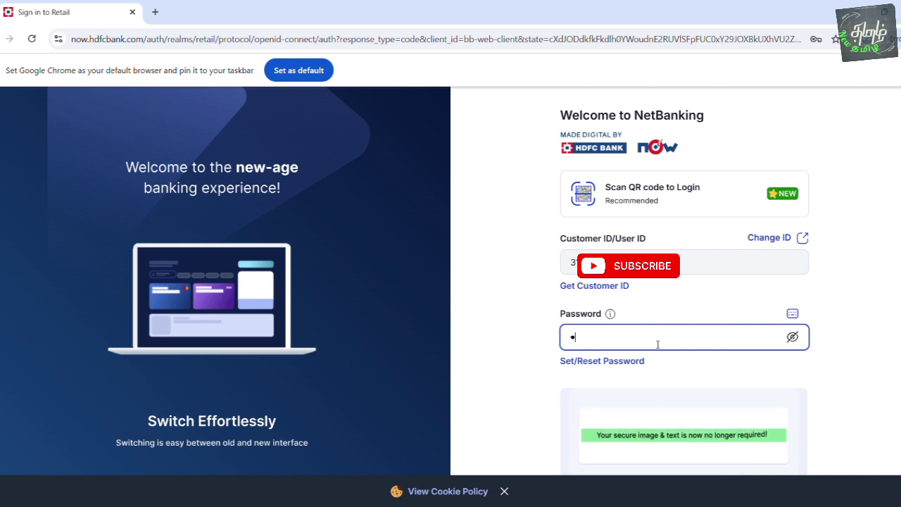
type("a")
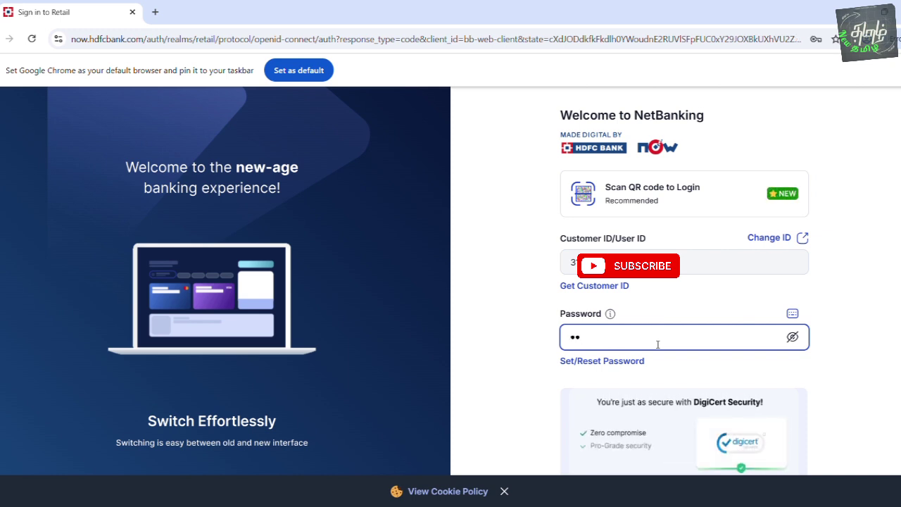
type("aa")
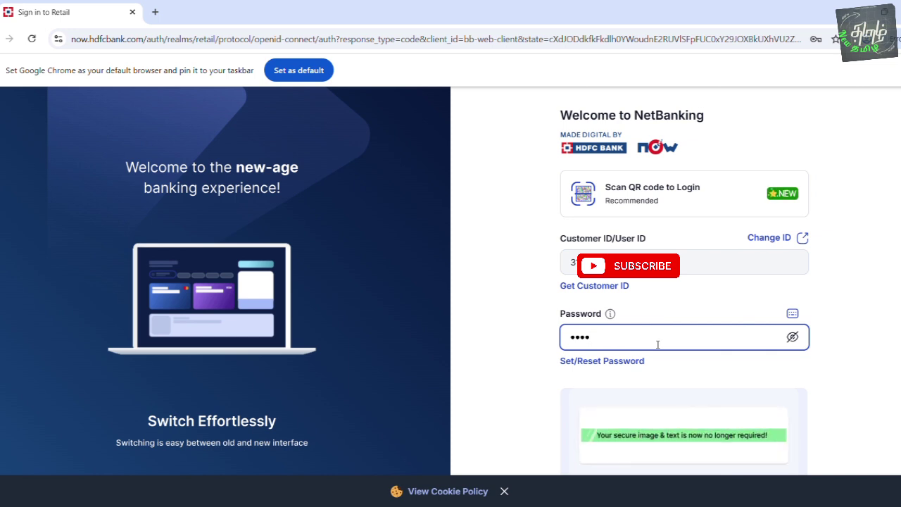
type("aa")
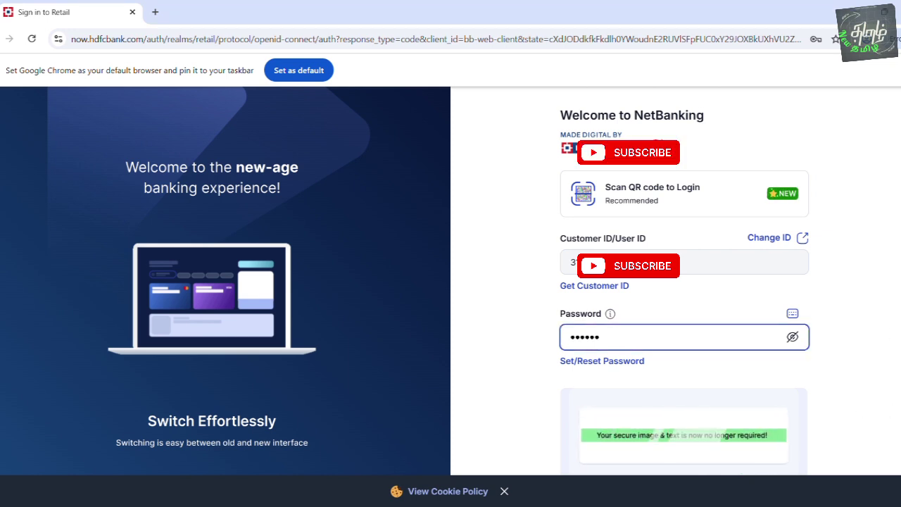
scroll(788, 375, "down", 2)
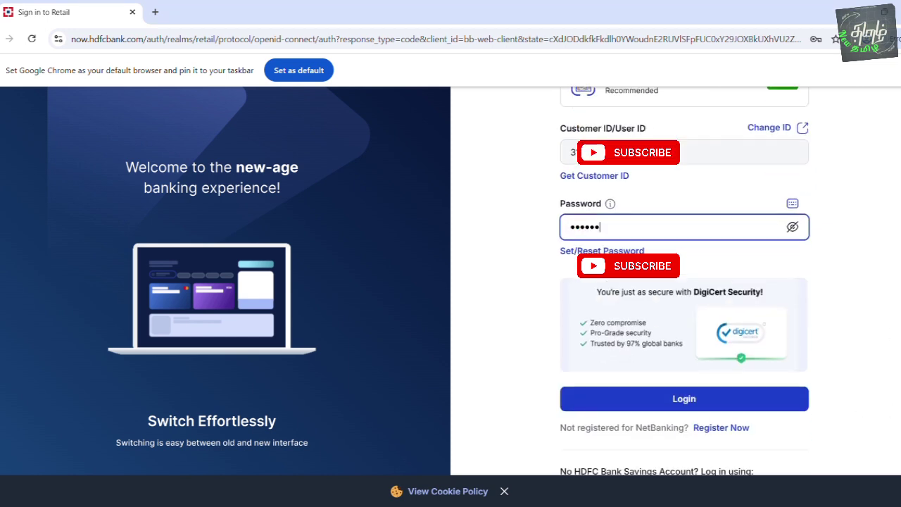
left_click(738, 399)
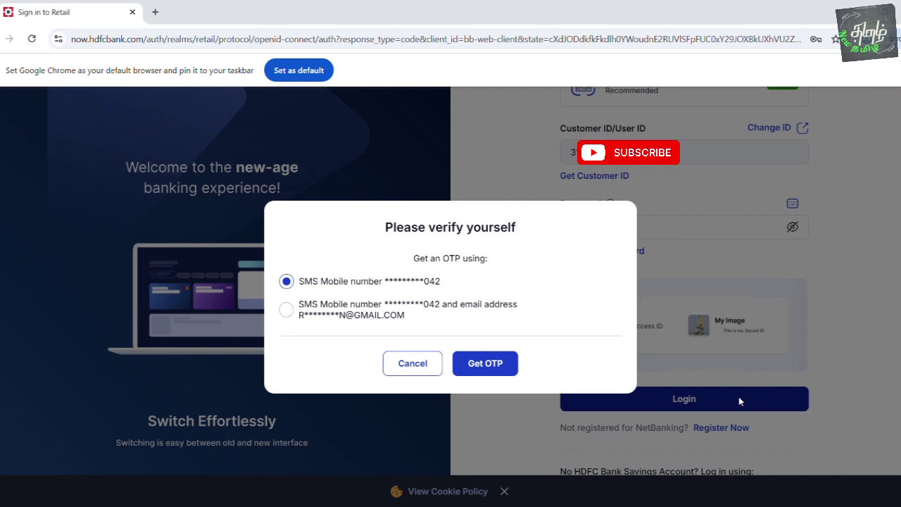
- Request the SMS one-time code, enter the six-digit OTP and submit it
left_click(484, 363)
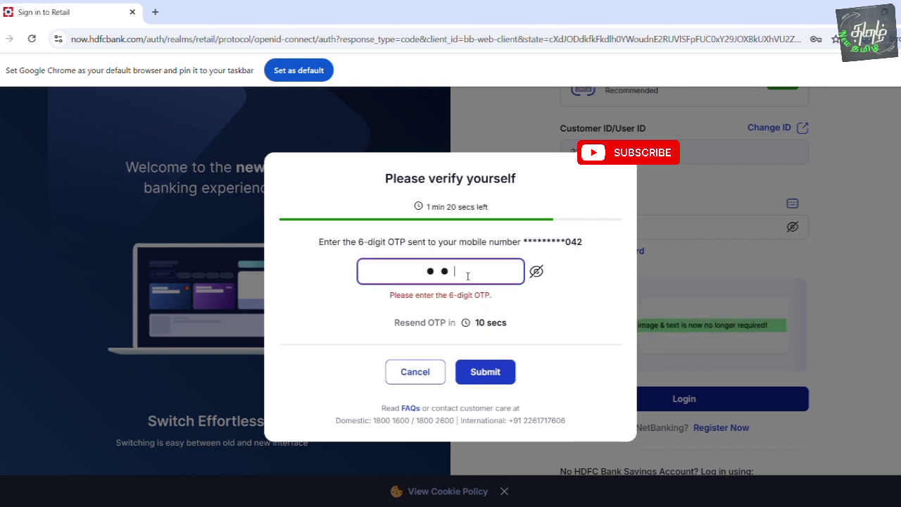
type("00")
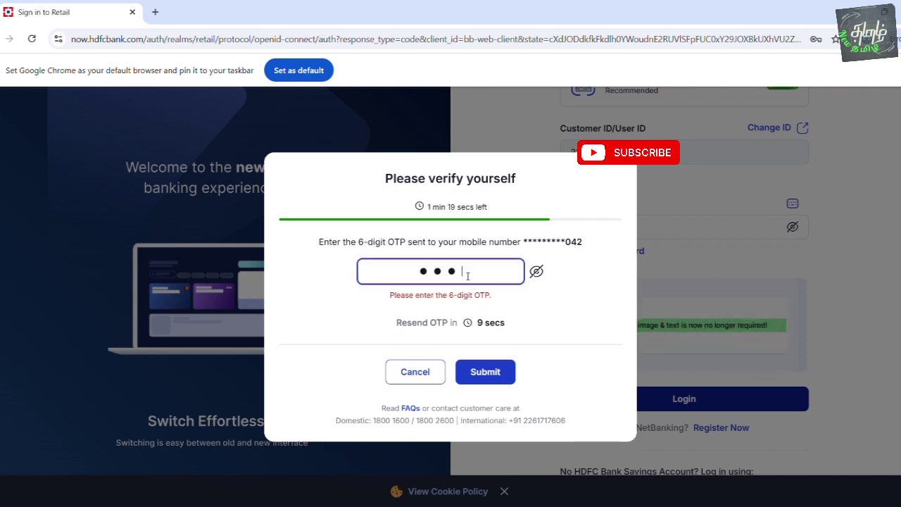
type("0")
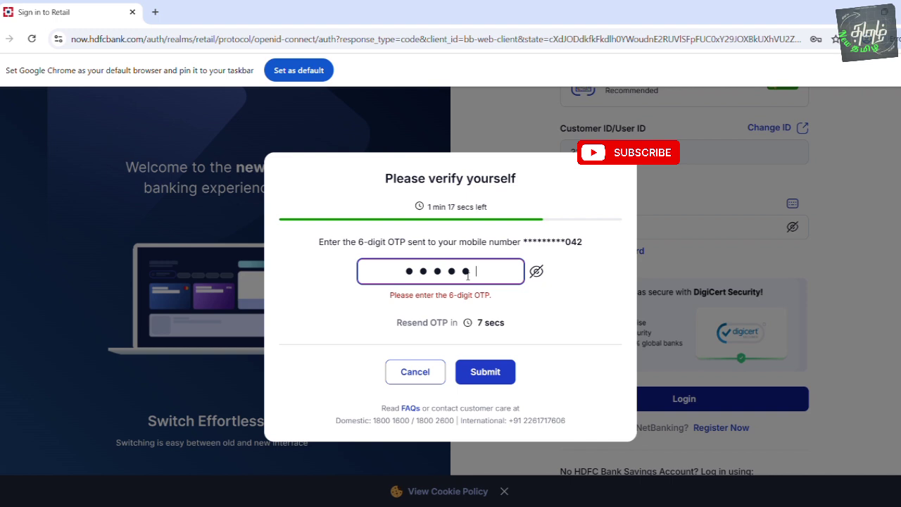
type("0")
left_click(483, 365)
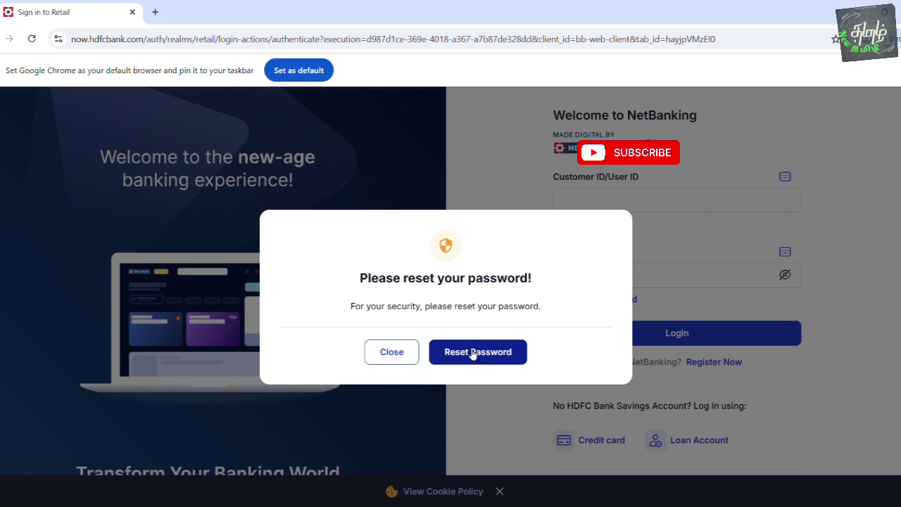
- Start the password reset, entering the old password and beginning the new password
left_click(472, 353)
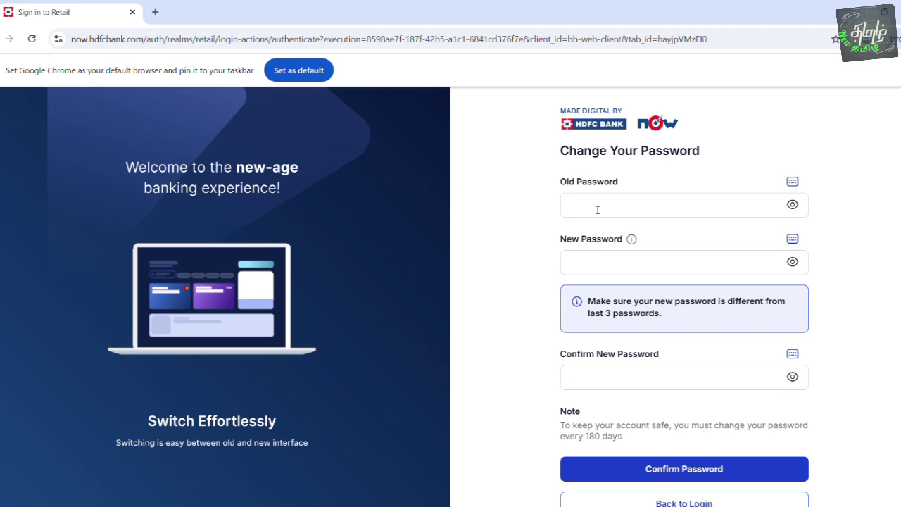
left_click(597, 210)
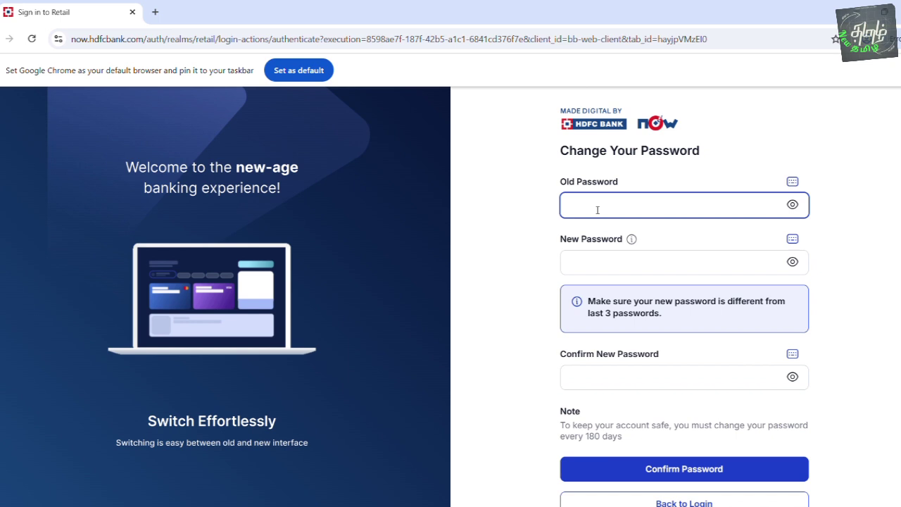
type("aaaaaaaaa")
left_click(653, 271)
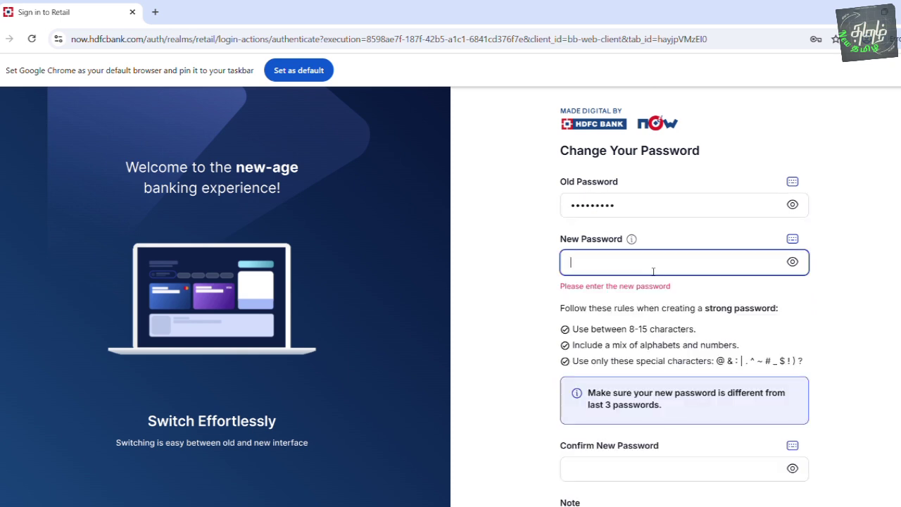
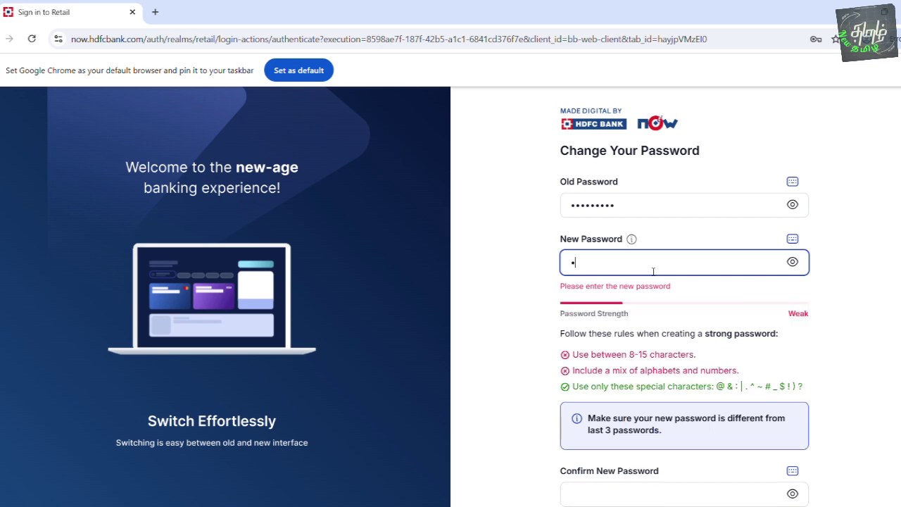
- Correct the old password, showing it as plain text to check the ending
left_click(643, 210)
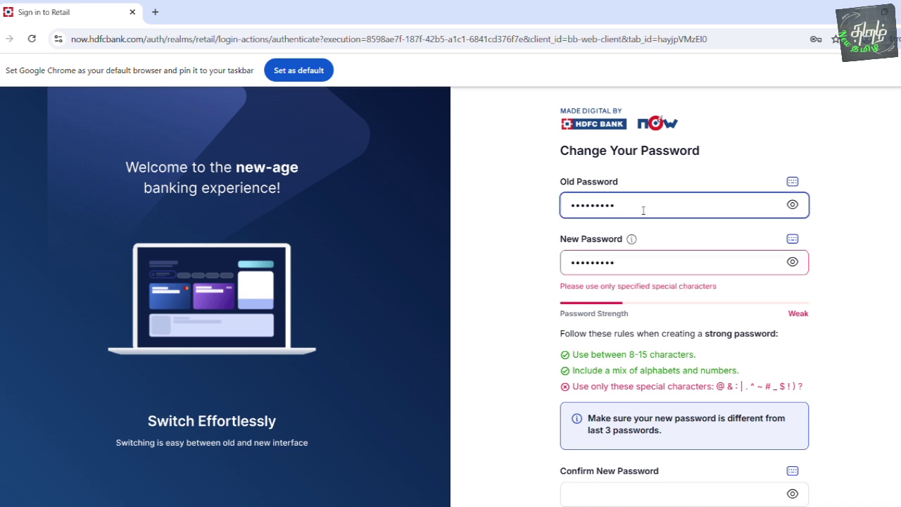
key("BackSpace")
key("BackSpace")
key("BackSpace")
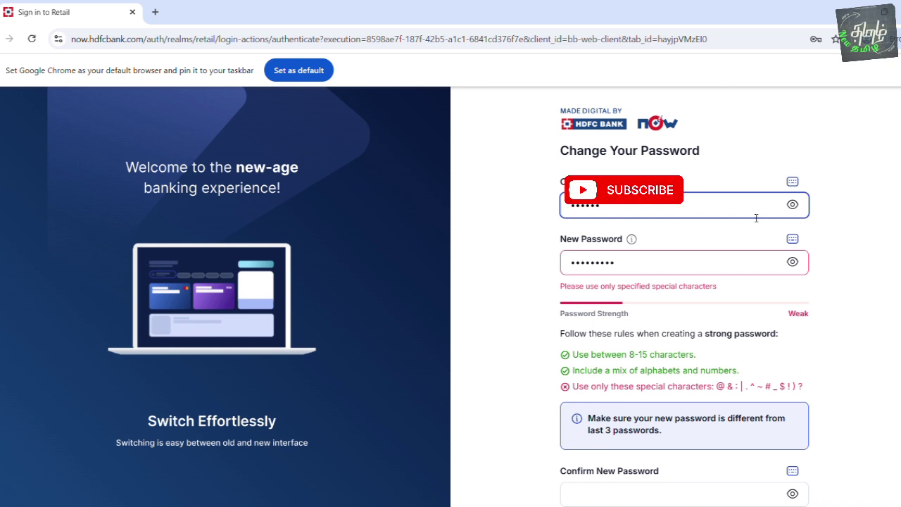
left_click(792, 205)
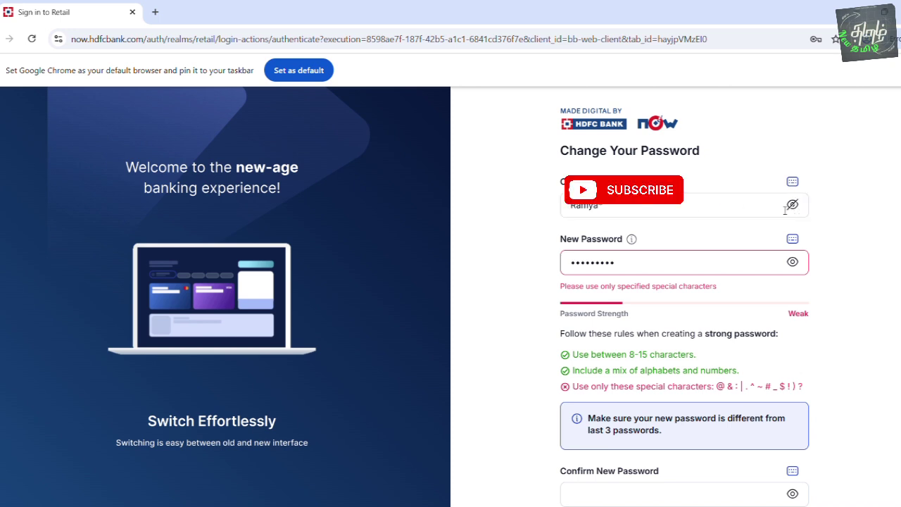
left_click(683, 215)
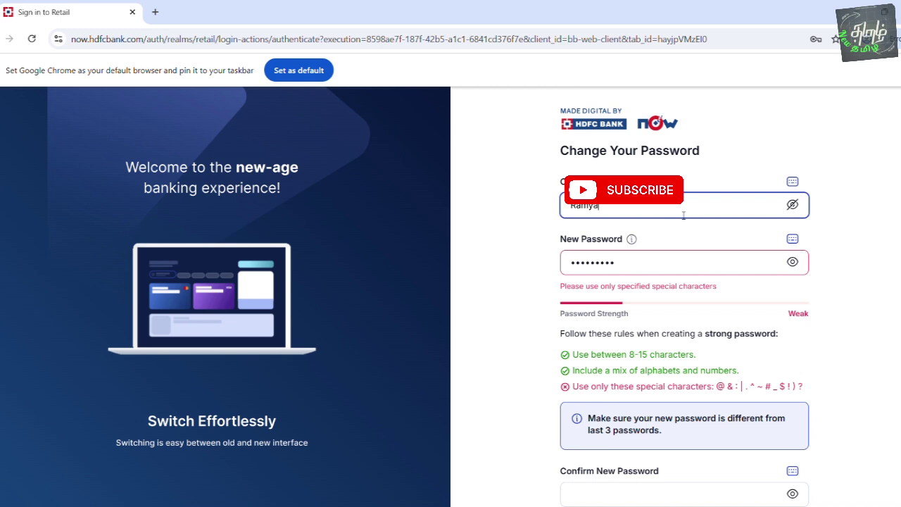
- Clear and retype the new password so its strength rates Good
left_click(661, 261)
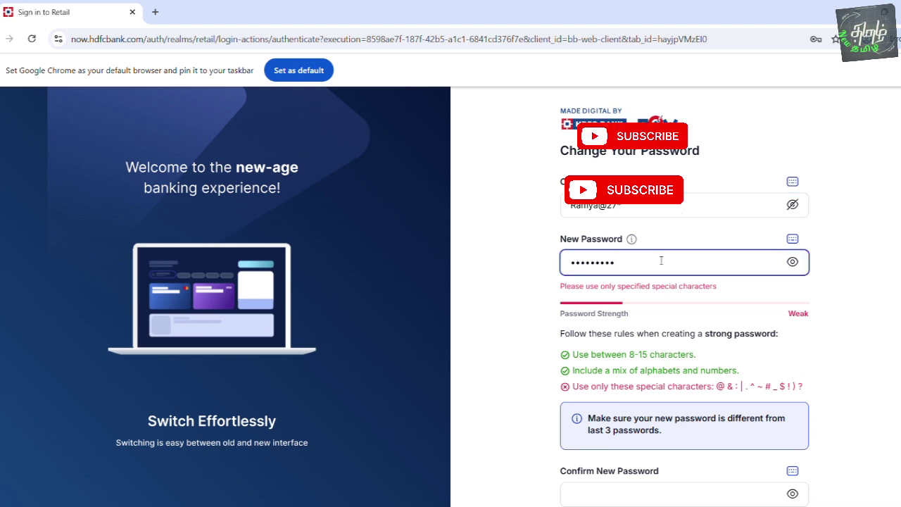
key("BackSpace")
key("BackSpace")
key("BackSpace")
key("BackSpace")
key("BackSpace")
key("BackSpace")
key("BackSpace")
key("BackSpace")
key("BackSpace")
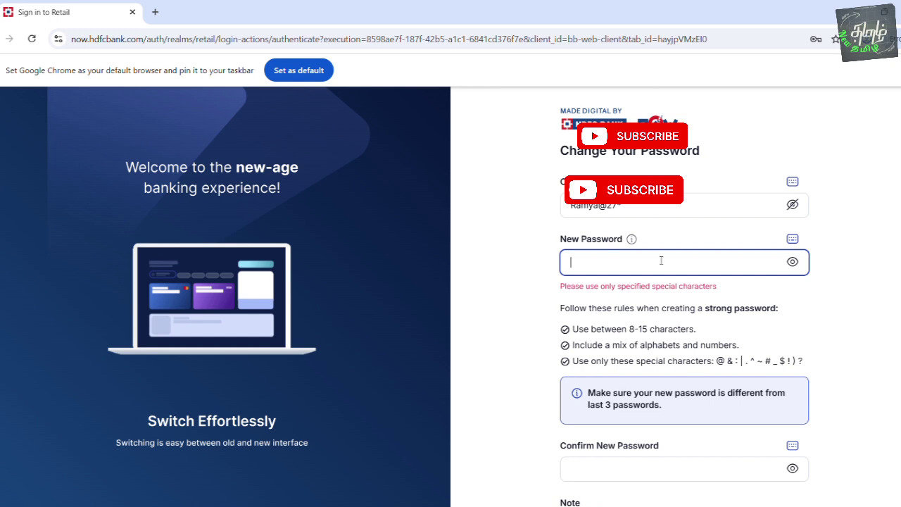
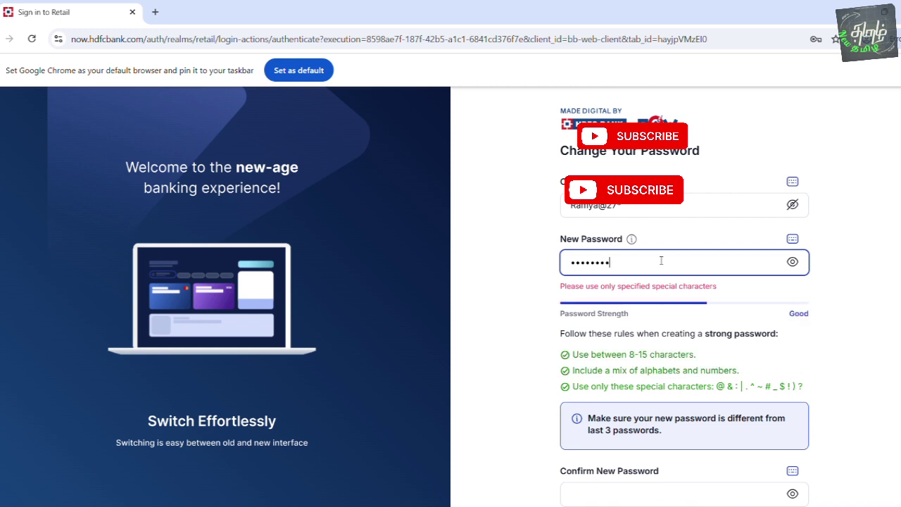
scroll(661, 281, "down", 1)
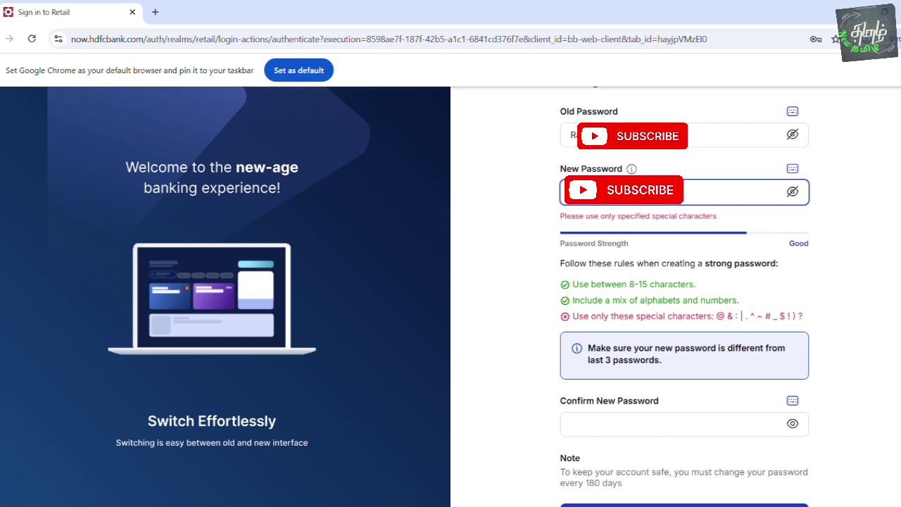
- Retype the new password in Confirm New Password, fix the mismatch, and submit the change
left_click(589, 419)
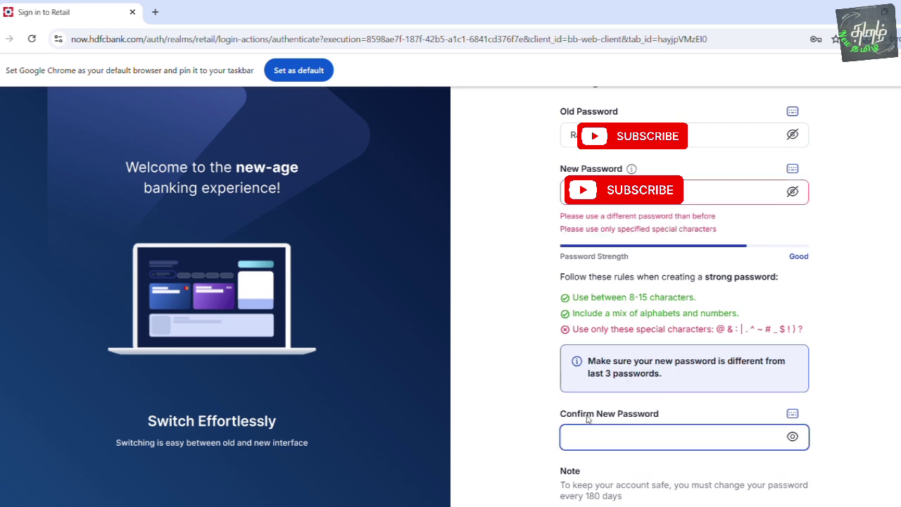
key("BackSpace")
key("BackSpace")
key("BackSpace")
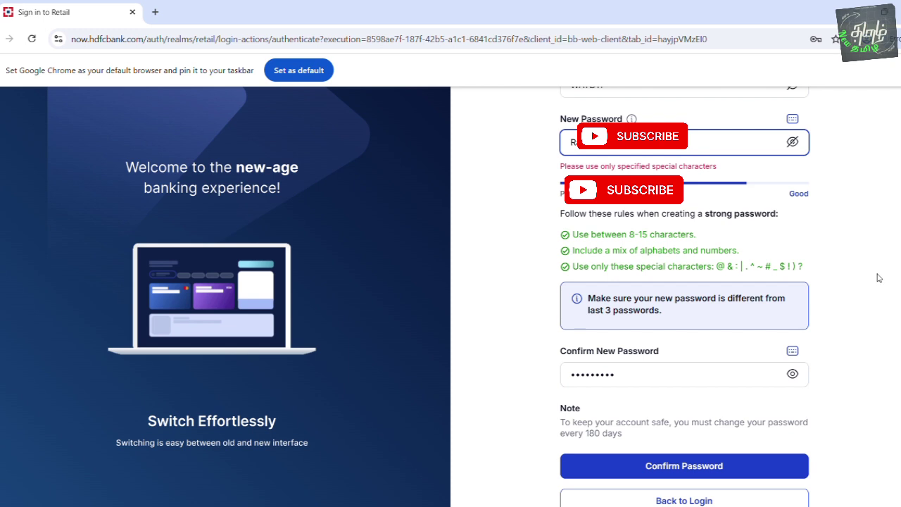
left_click(794, 377)
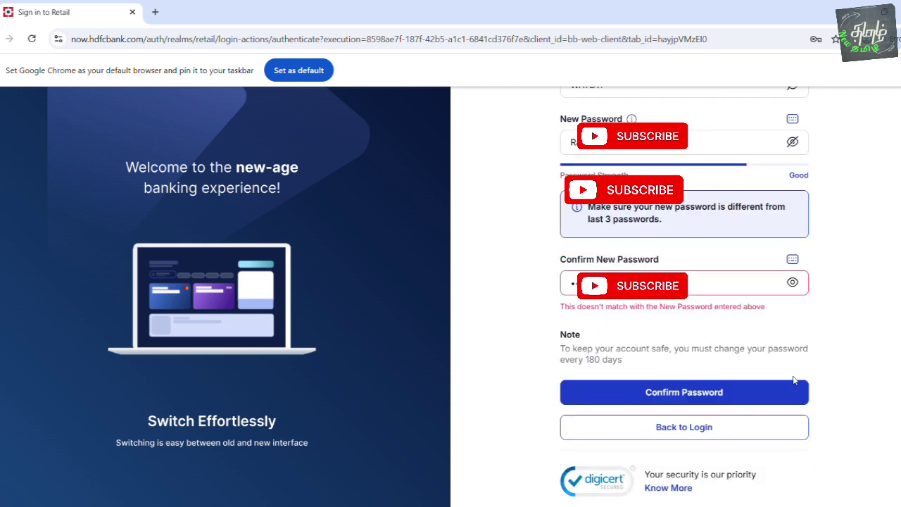
left_click(792, 282)
left_click(705, 286)
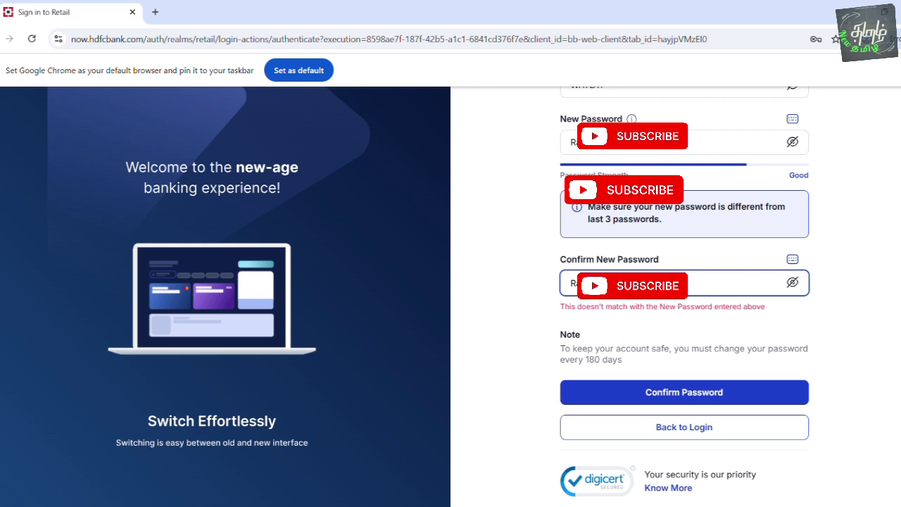
left_click(821, 317)
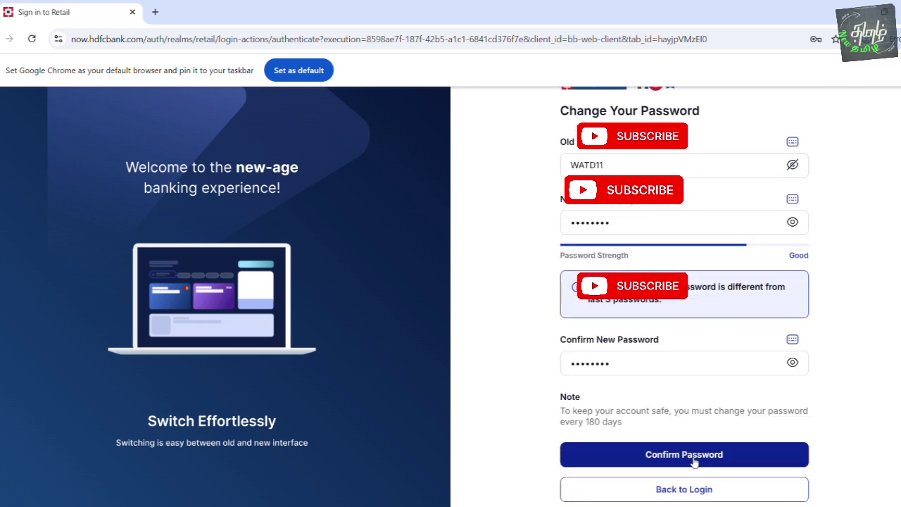
left_click(691, 457)
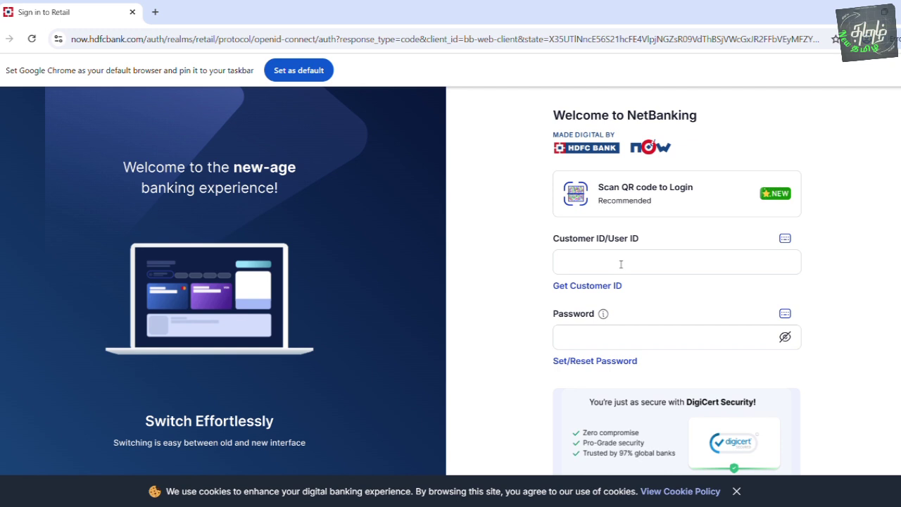
- Log back in with the customer ID and the newly set password
left_click(621, 264)
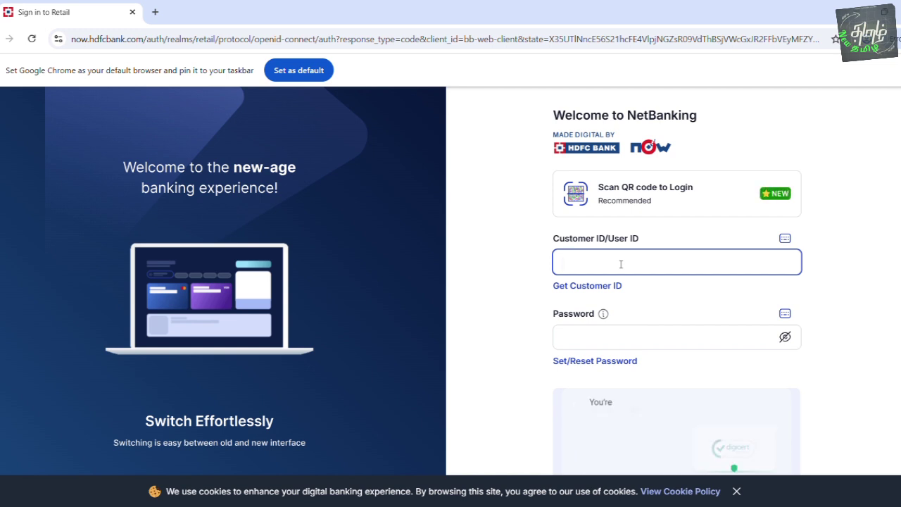
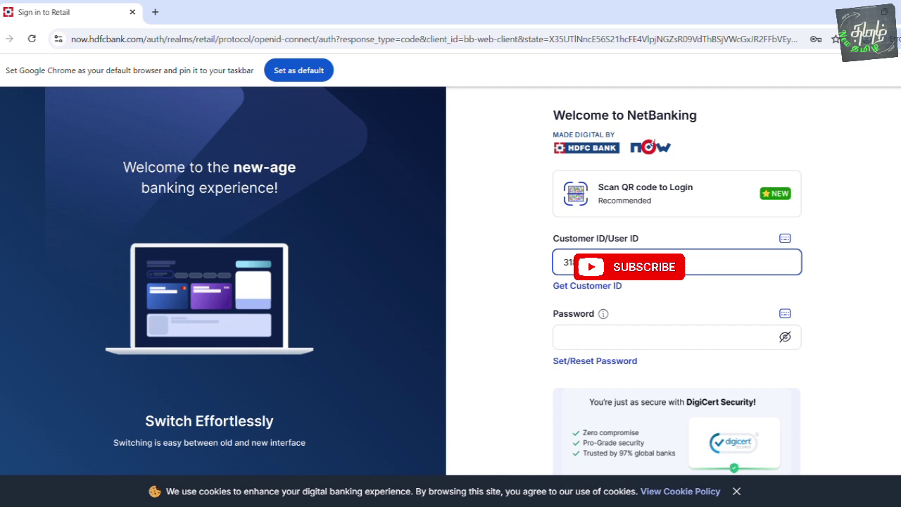
left_click(599, 345)
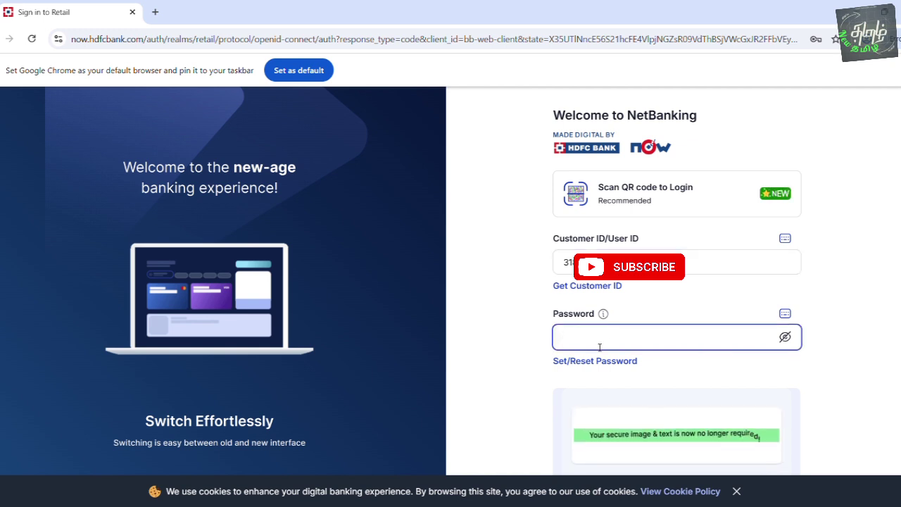
type("••")
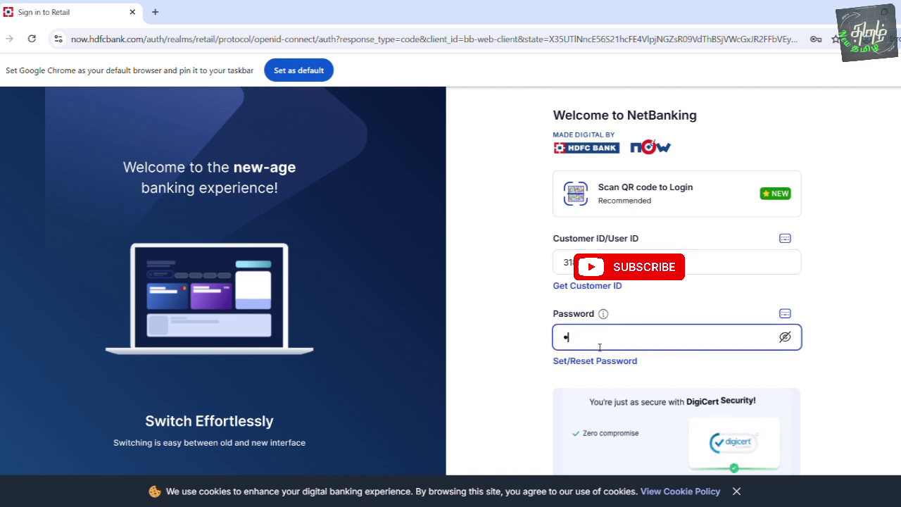
type("•")
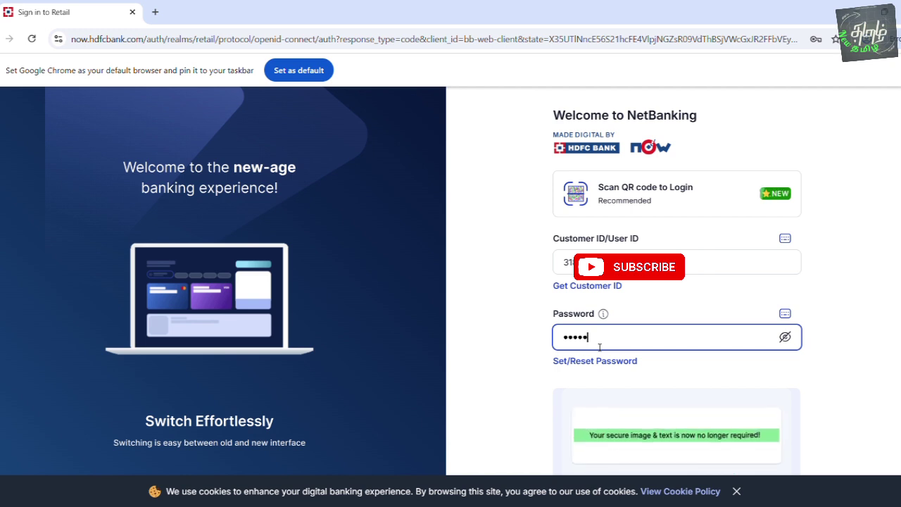
type("•••")
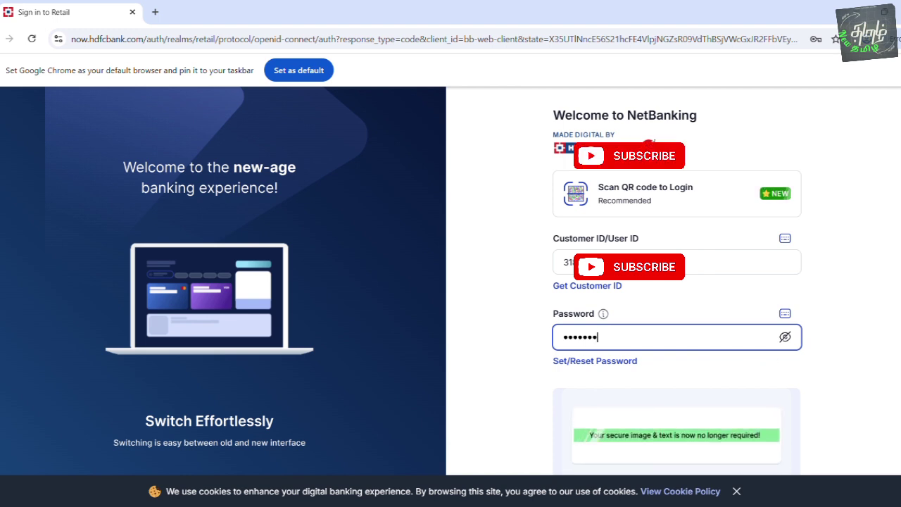
scroll(675, 281, "down", 2)
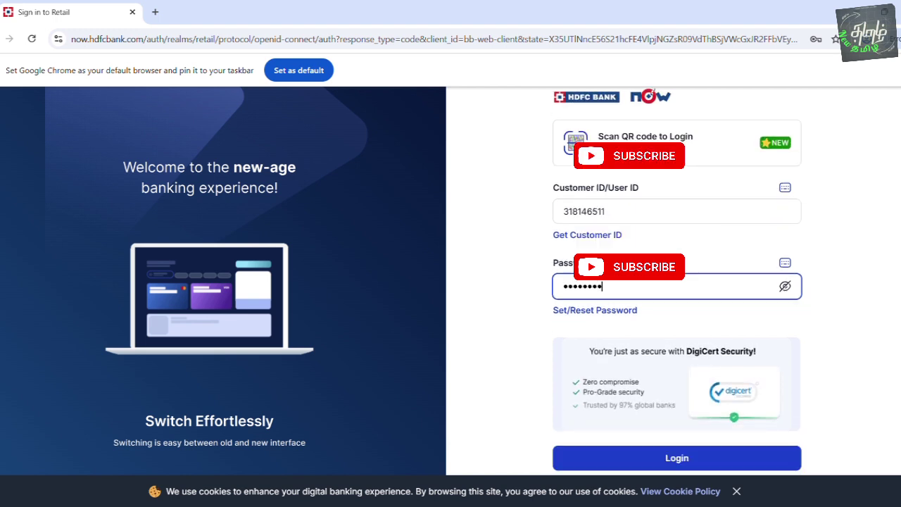
left_click(747, 399)
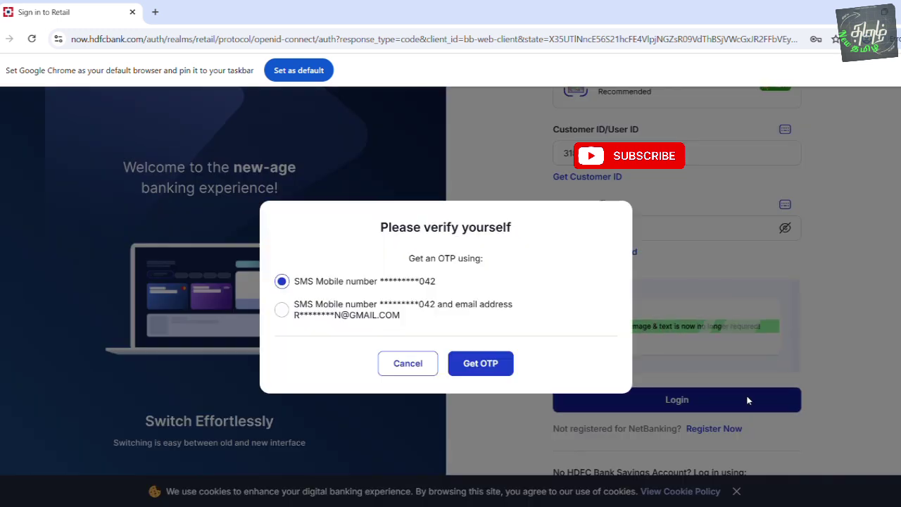
- Request the SMS OTP to the registered mobile and submit the six-digit code
left_click(479, 363)
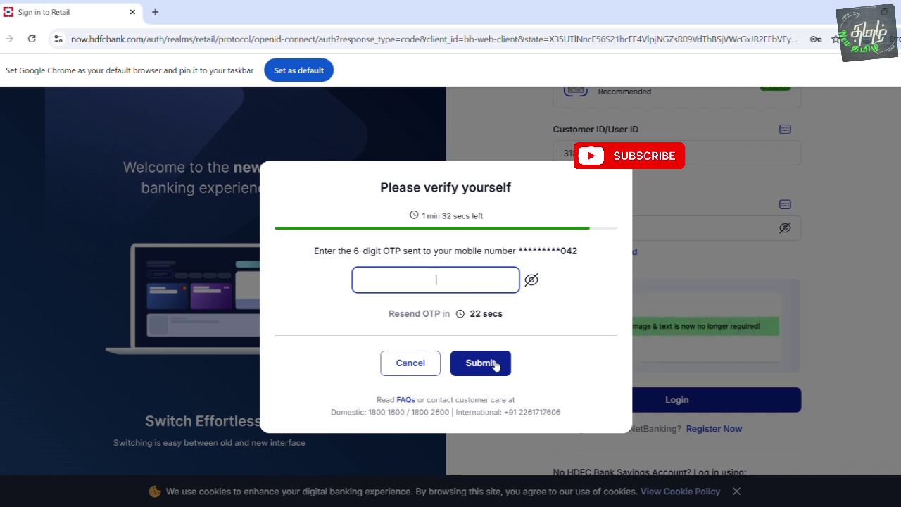
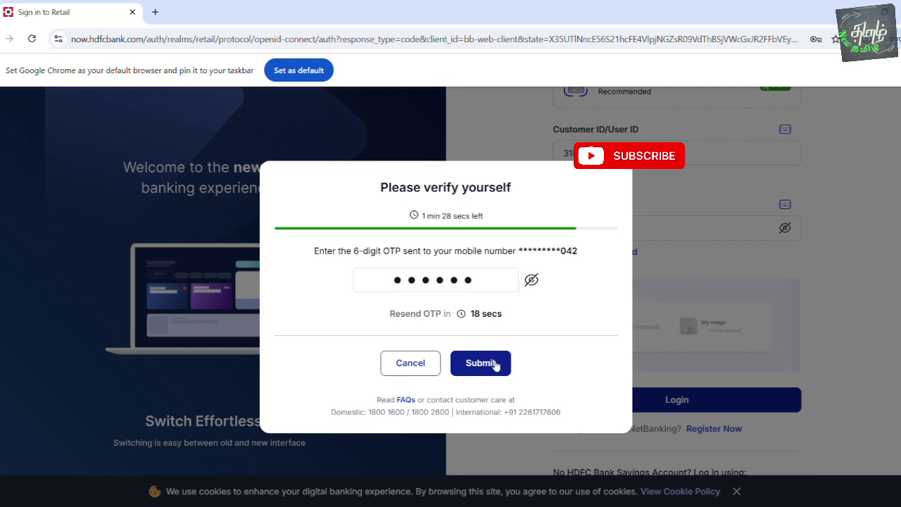
left_click(495, 364)
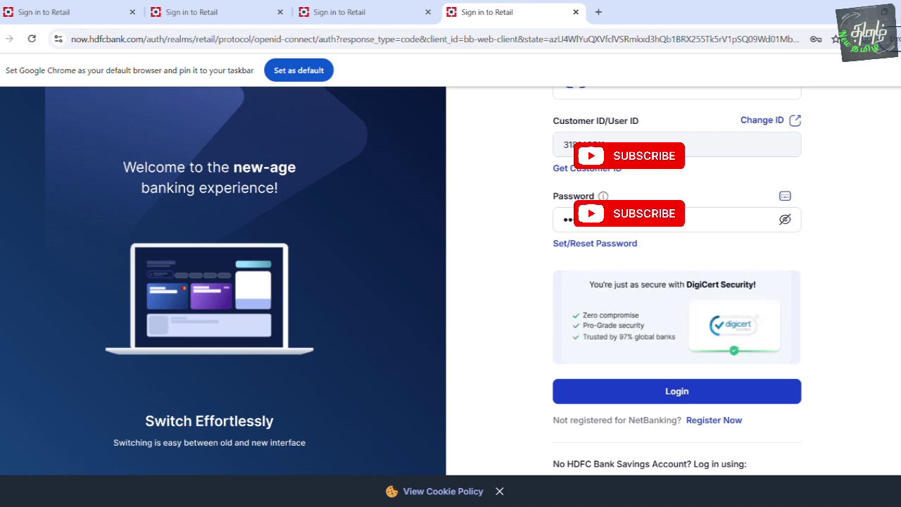
- Complete the password field and log in again to reach the dashboard
left_click(654, 220)
scroll(654, 219, "up", 1)
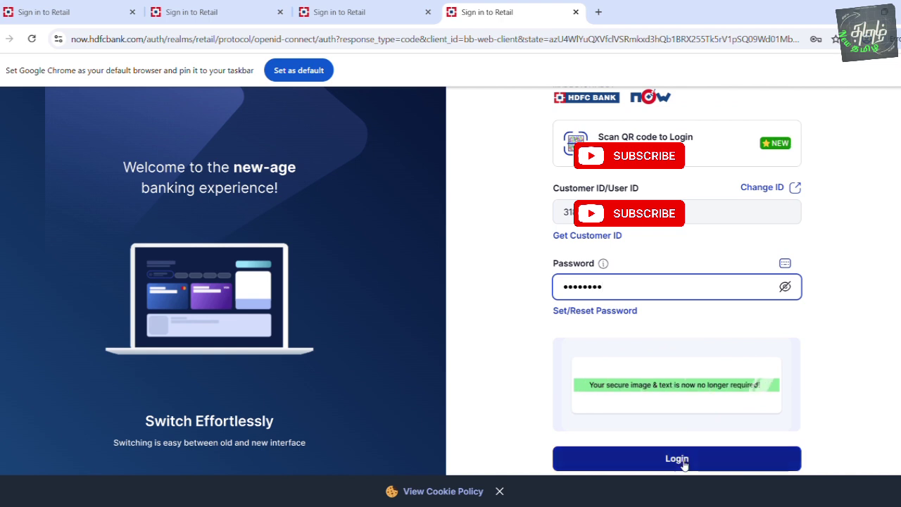
left_click(680, 459)
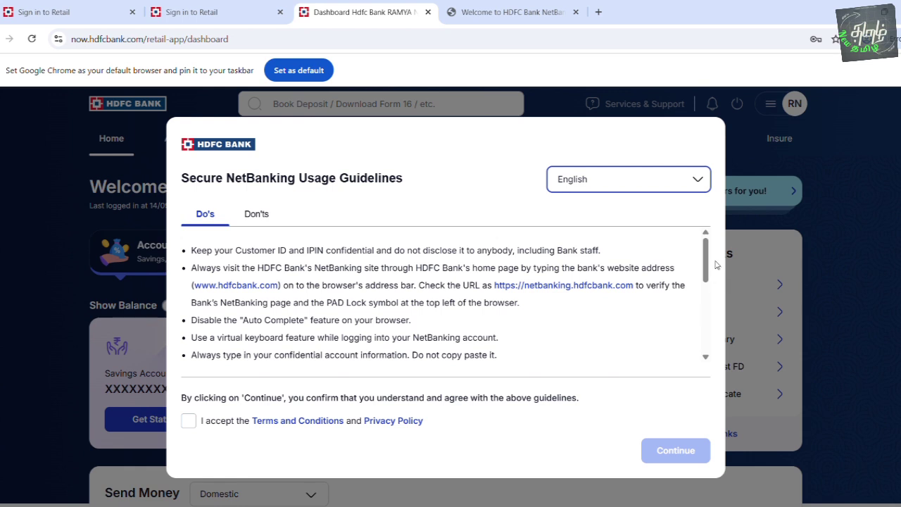
- Accept the usage guidelines' terms, continue, and open Accounts showing the ₹2,032.00 balance
left_click_drag(705, 260, 707, 352)
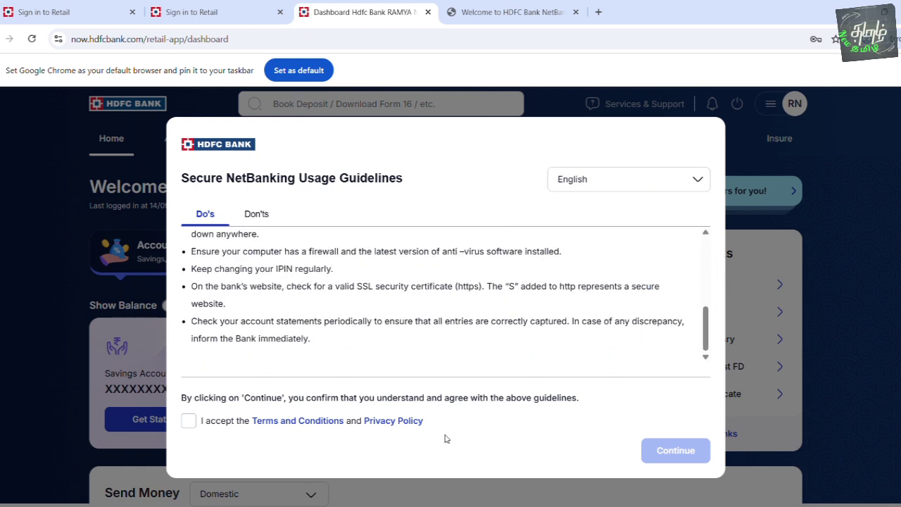
left_click(190, 423)
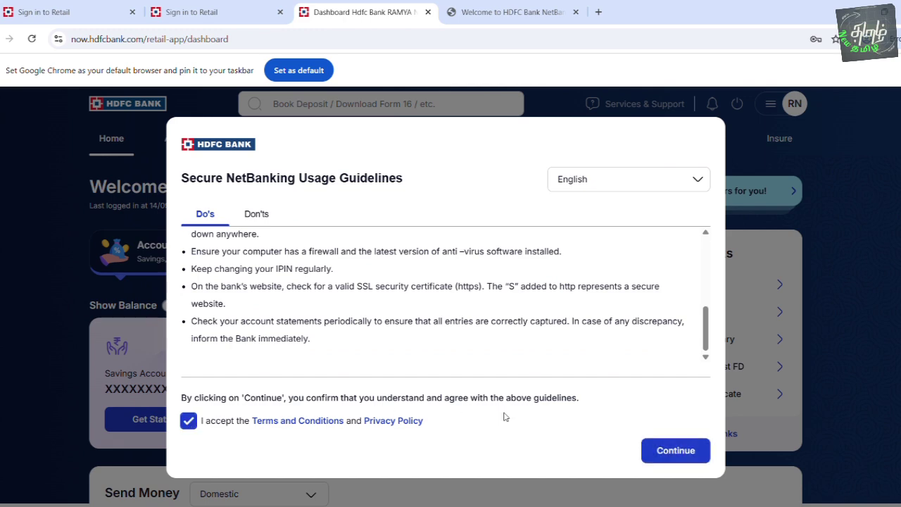
left_click(678, 450)
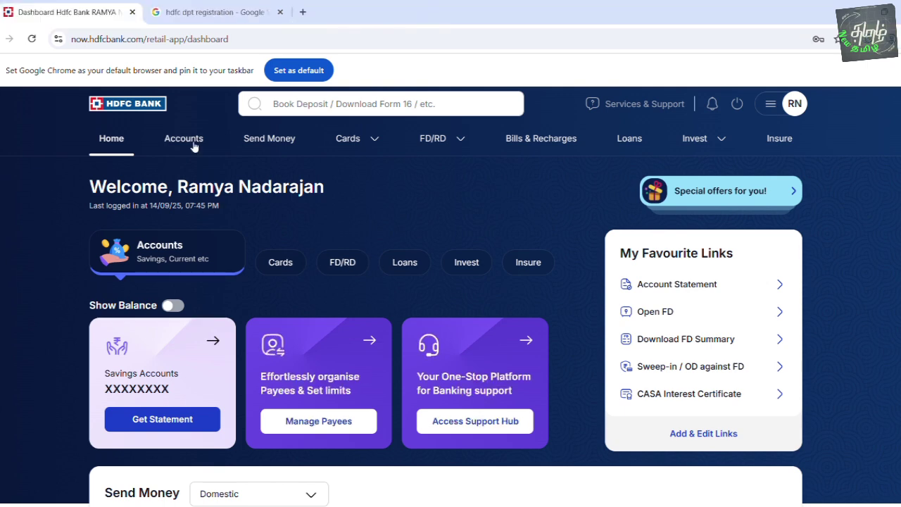
left_click(195, 146)
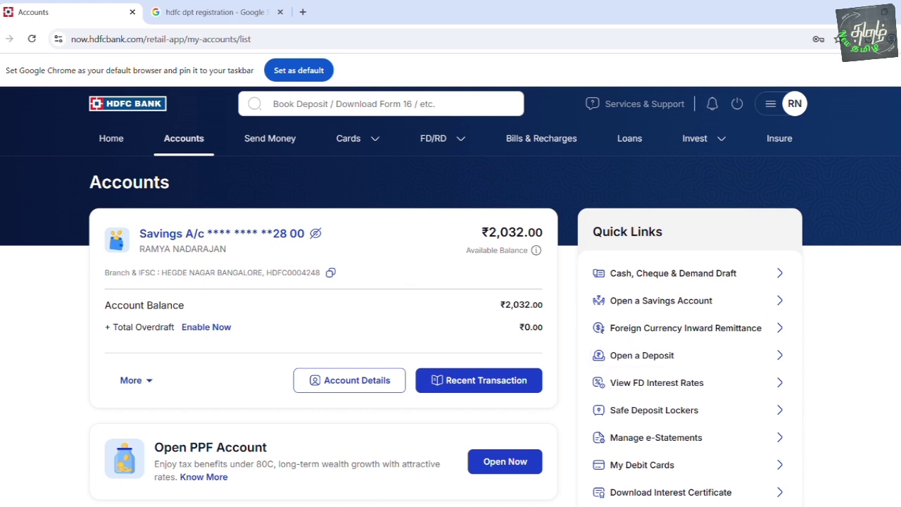
- Go to Send Money to see the 'Registration Pending For Online Fund Transfer' notice
scroll(450, 317, "down", 2)
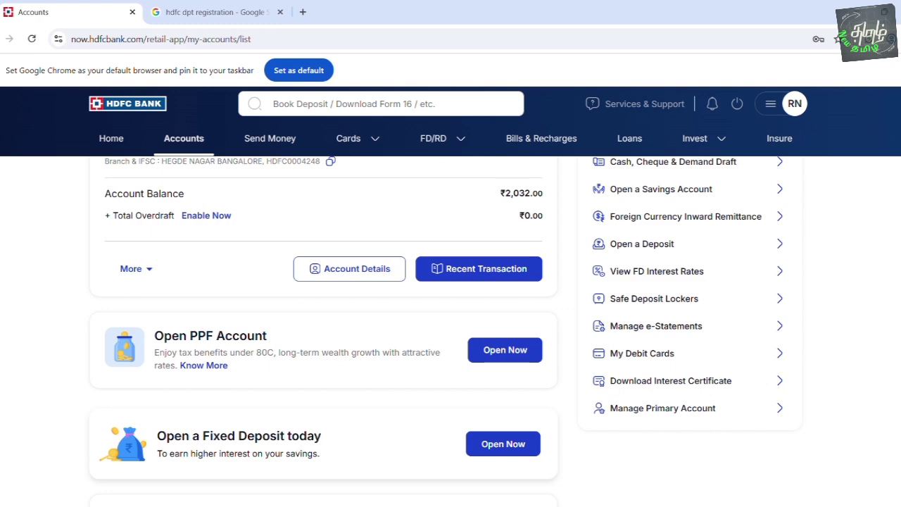
scroll(896, 144, "up", 2)
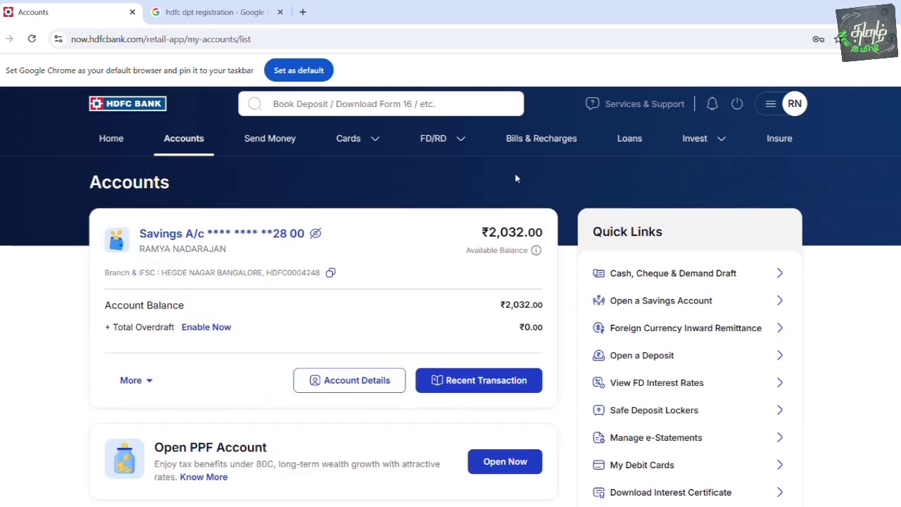
left_click(280, 140)
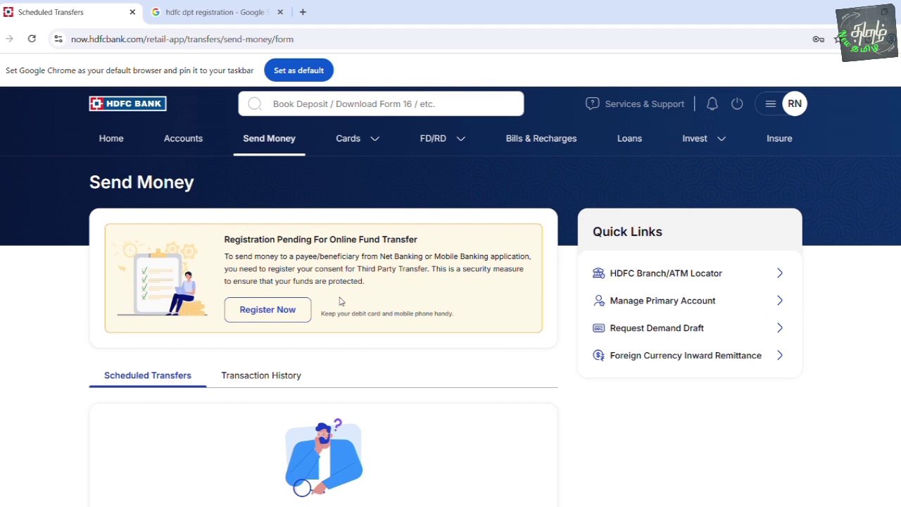
- Register for Third Party Transfer, review the TPT terms and conditions, and accept them
left_click(292, 316)
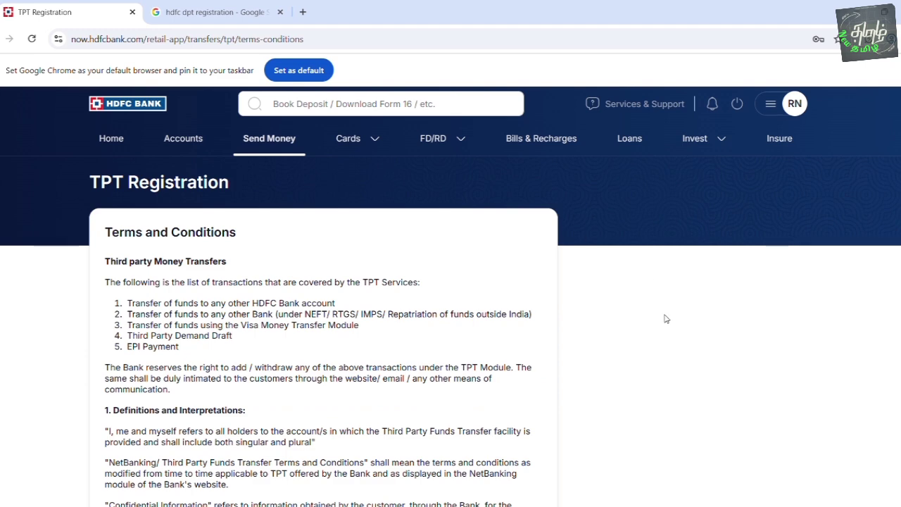
scroll(450, 314, "down", 3)
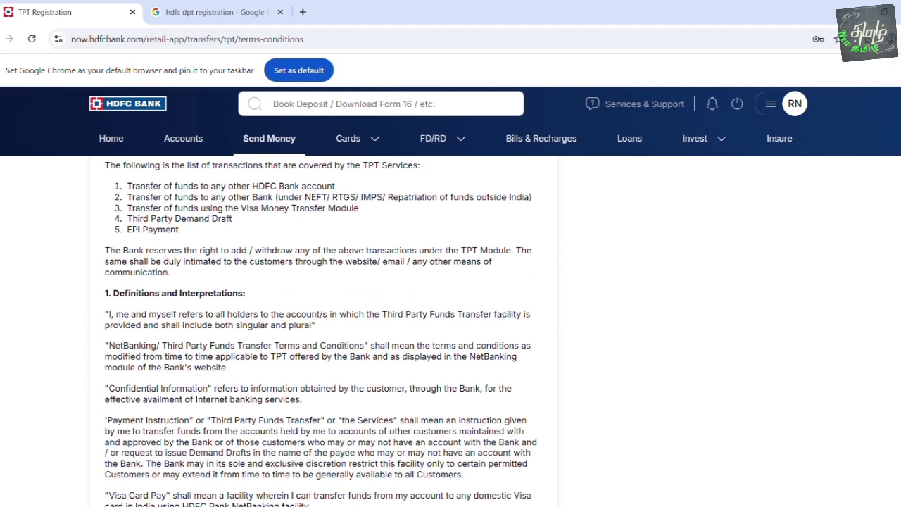
scroll(320, 314, "down", 1)
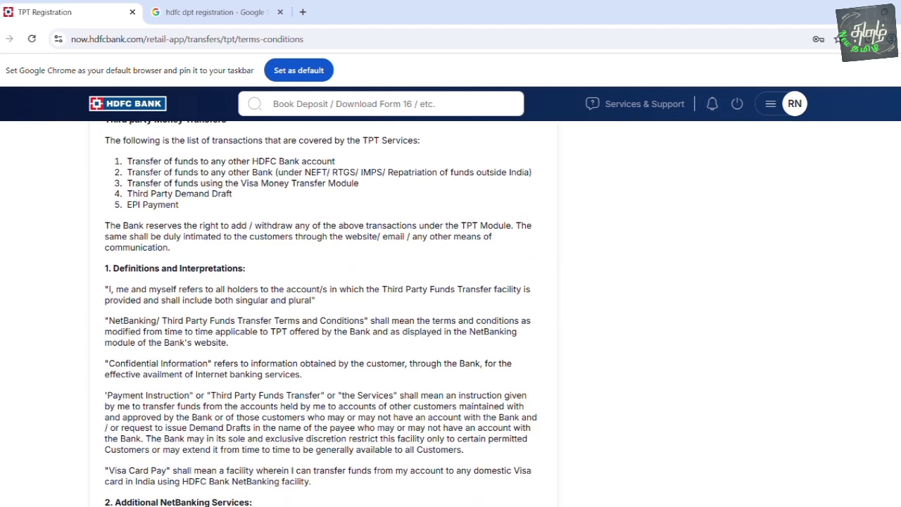
left_click_drag(127, 161, 386, 175)
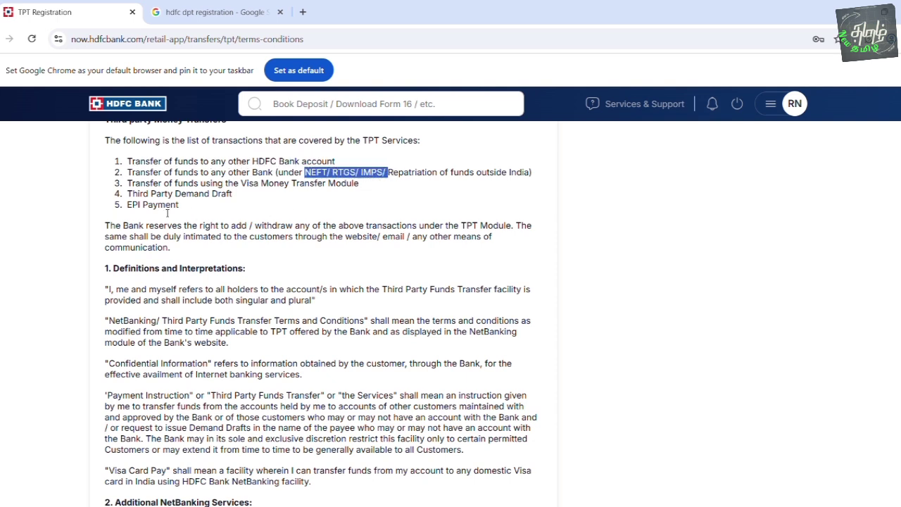
left_click_drag(128, 194, 331, 184)
scroll(324, 313, "down", 2)
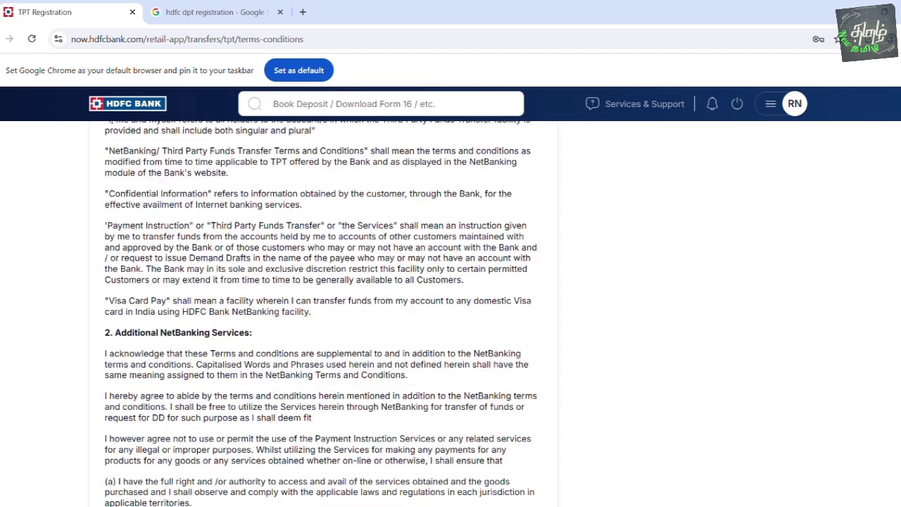
scroll(324, 313, "down", 15)
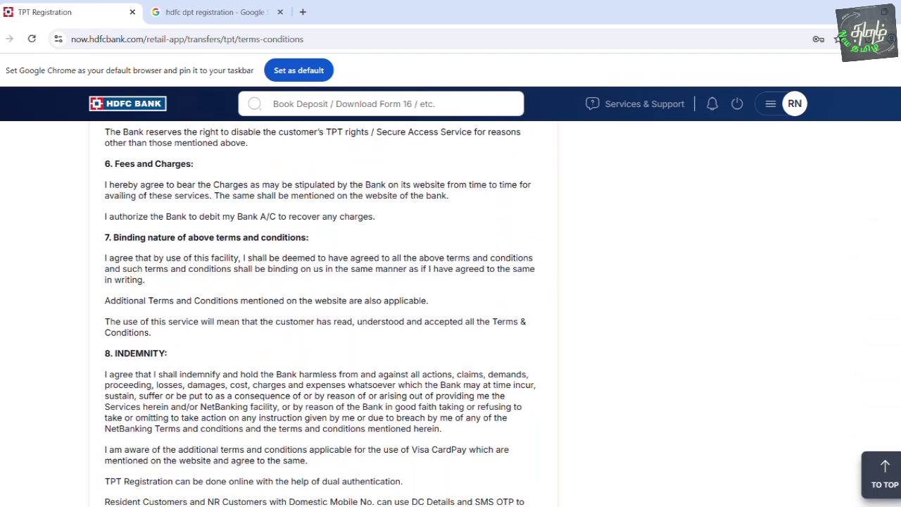
scroll(323, 313, "down", 3)
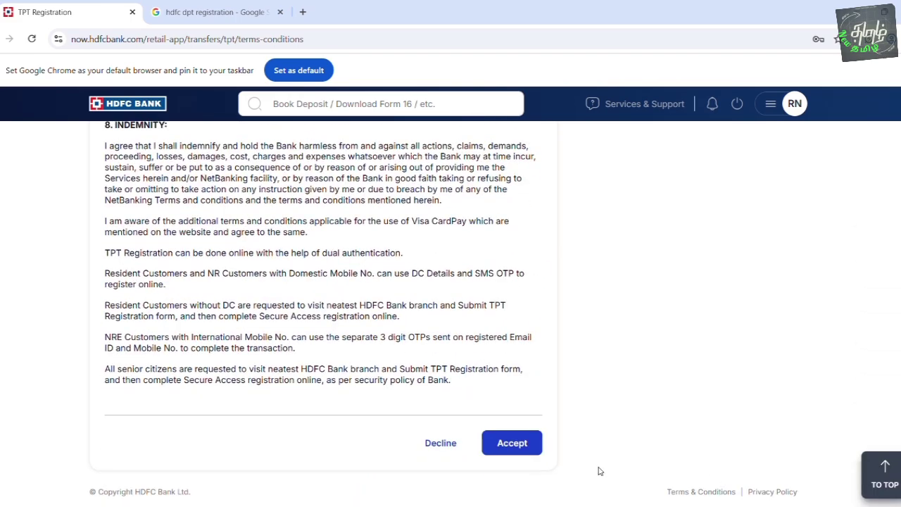
left_click(524, 443)
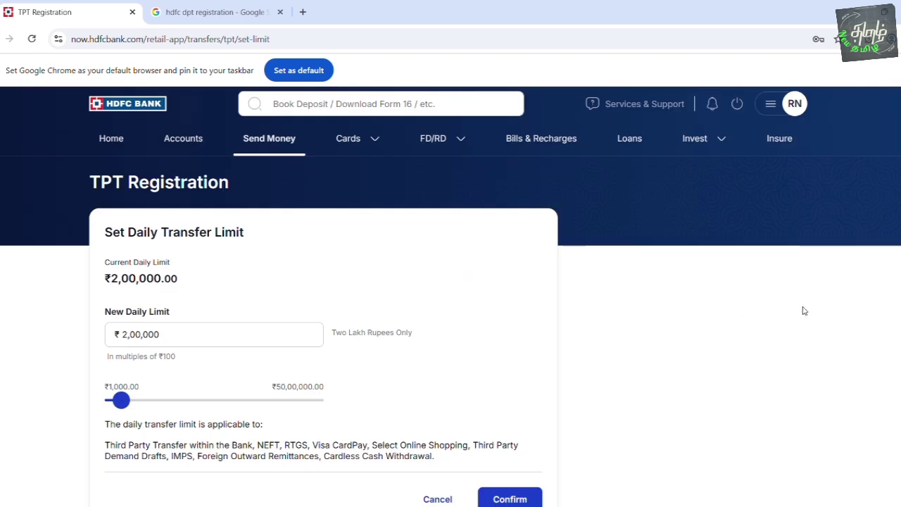
- Enter 10000 as the New Daily Limit instead of ₹2,00,000 and confirm it
scroll(324, 316, "down", 1)
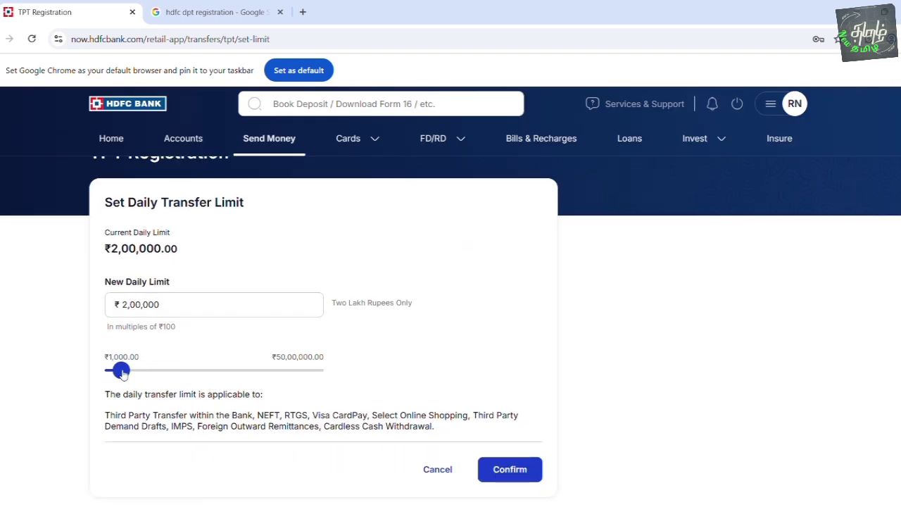
left_click_drag(121, 370, 113, 370)
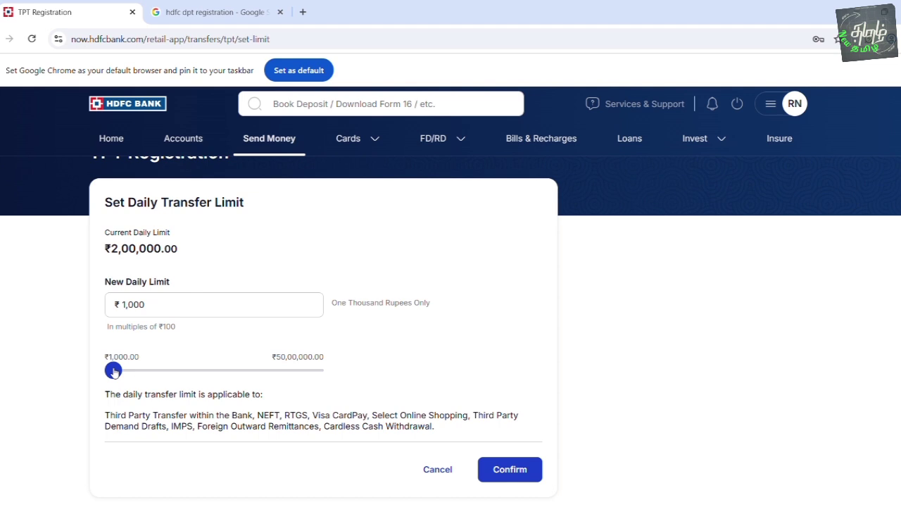
left_click_drag(115, 373, 119, 376)
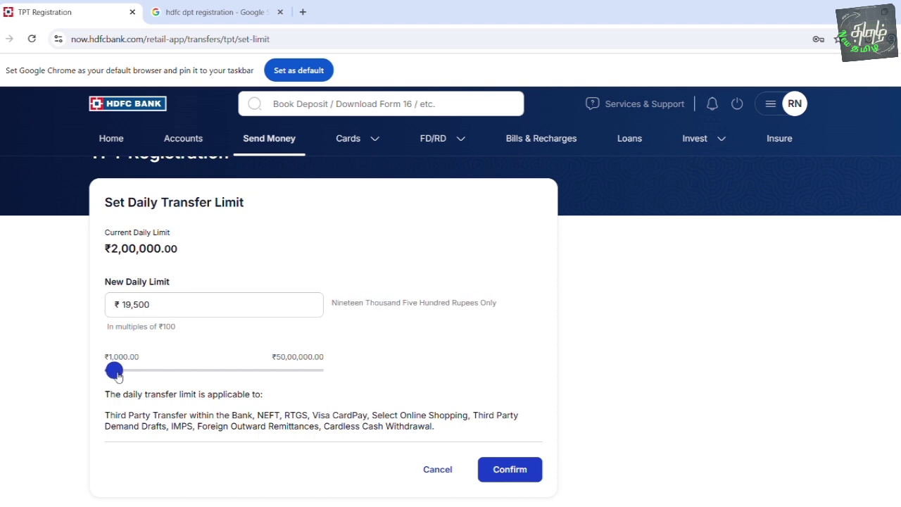
left_click(160, 310)
key("BackSpace")
key("BackSpace")
key("BackSpace")
key("BackSpace")
key("BackSpace")
type("10000")
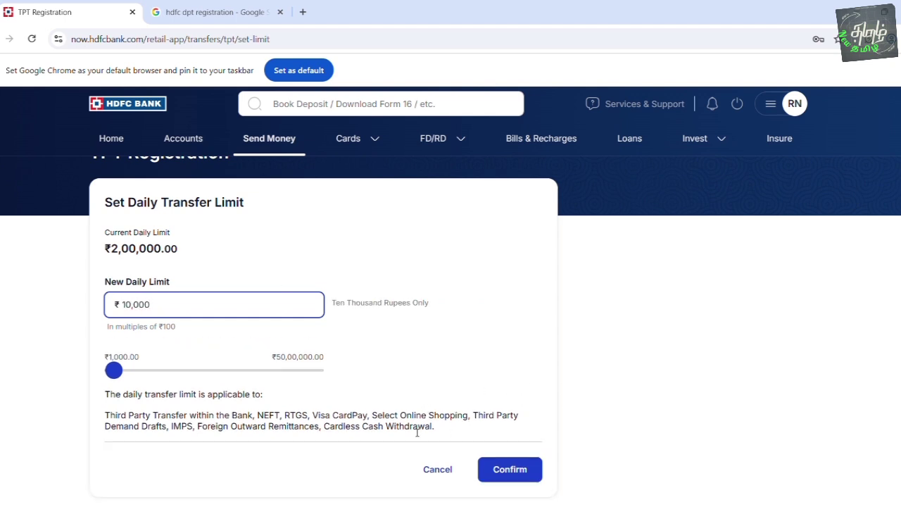
mouse_move(114, 371)
left_mouse_down()
mouse_move(239, 371)
mouse_move(114, 371)
left_mouse_up()
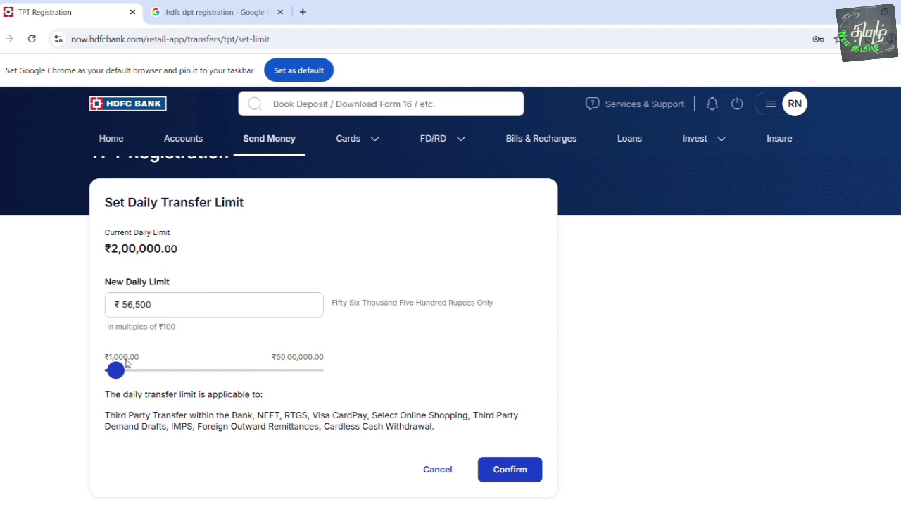
left_click(177, 302)
key("ctrl+a")
type("10000")
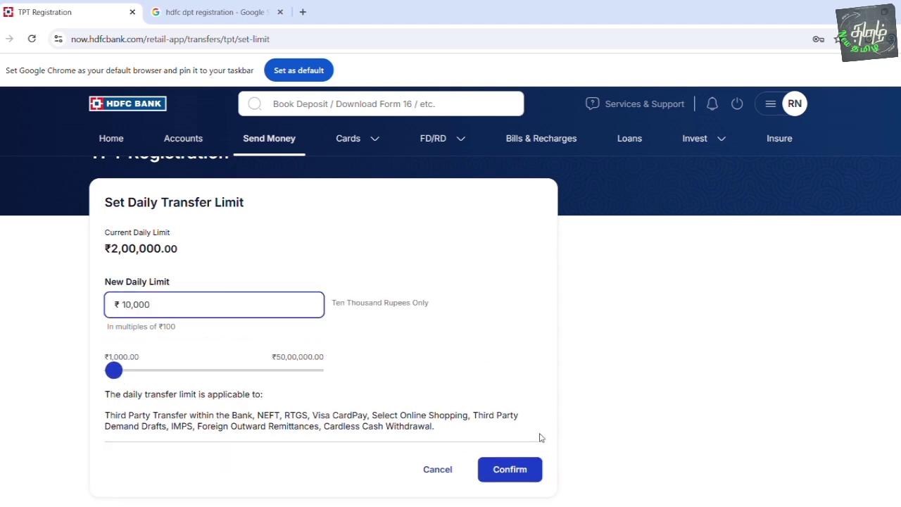
left_click(515, 479)
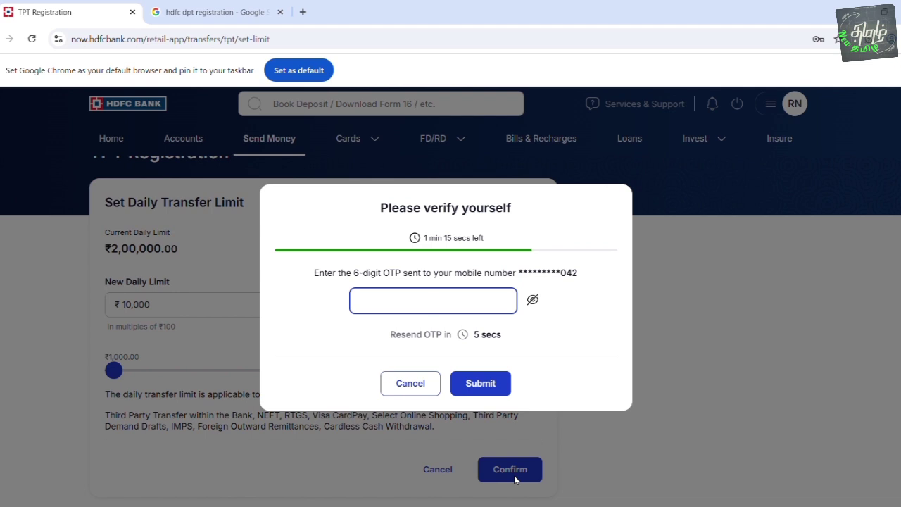
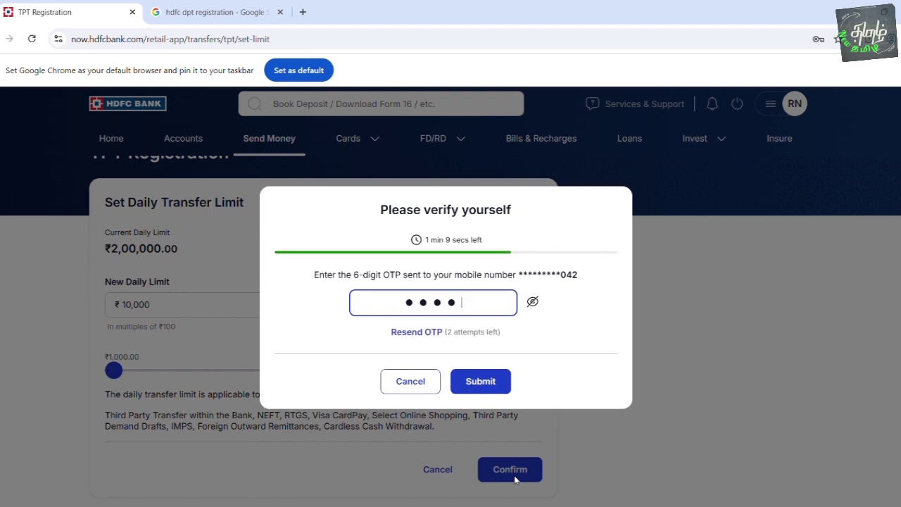
- Enter the 6-digit mobile OTP and submit it
left_click(485, 381)
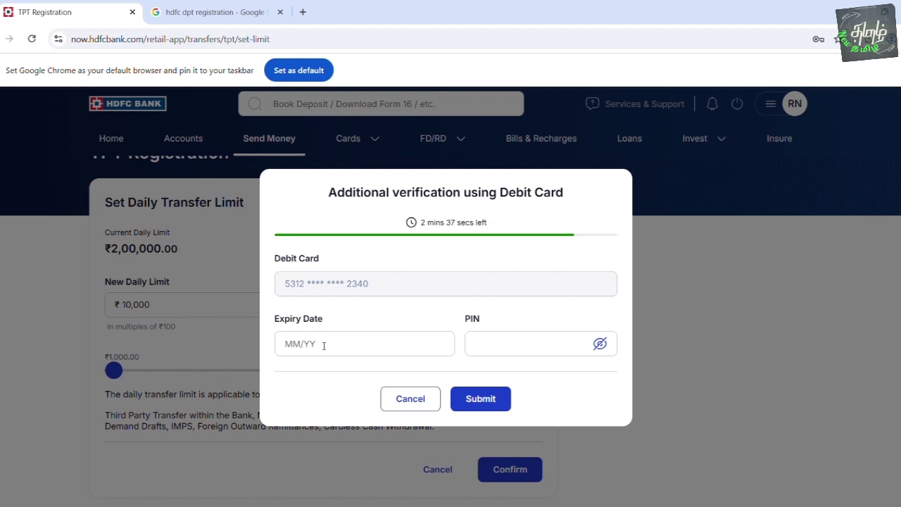
- Enter the debit card's expiry date and PIN and submit the card verification
left_click(300, 350)
type("04")
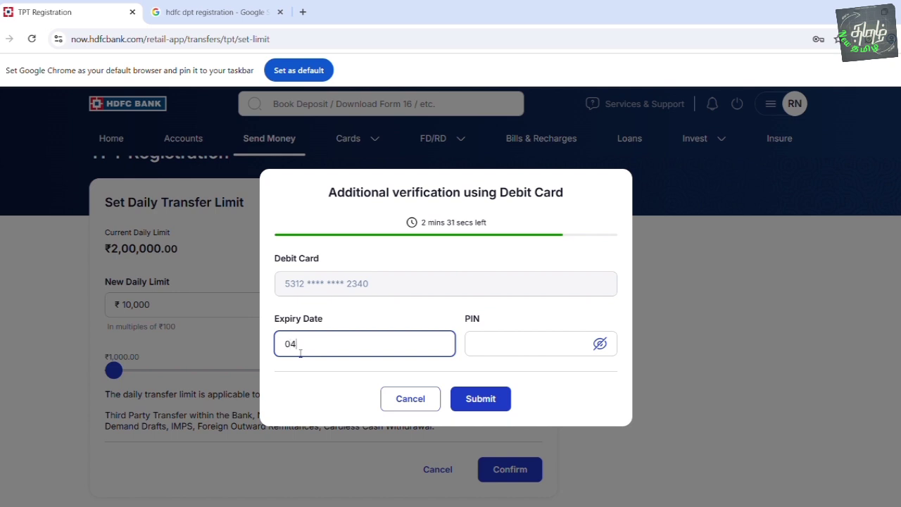
type("/32")
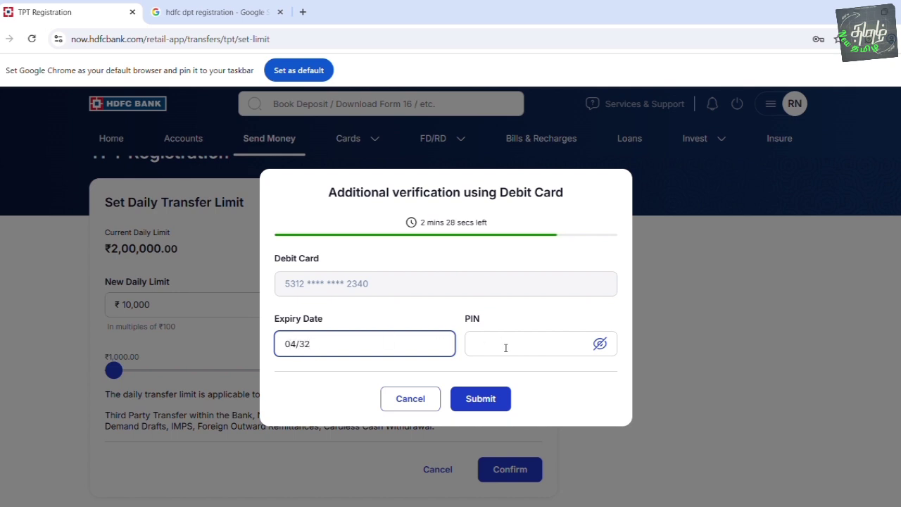
left_click(505, 348)
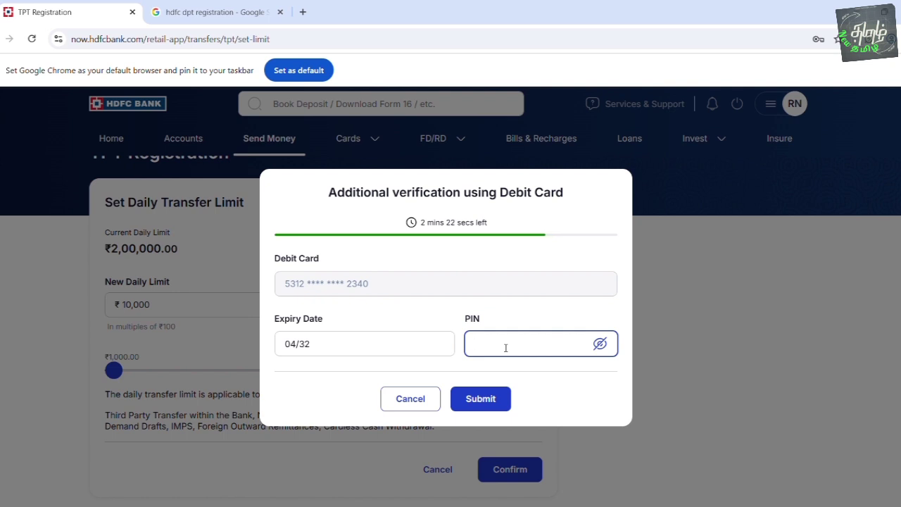
type("••••")
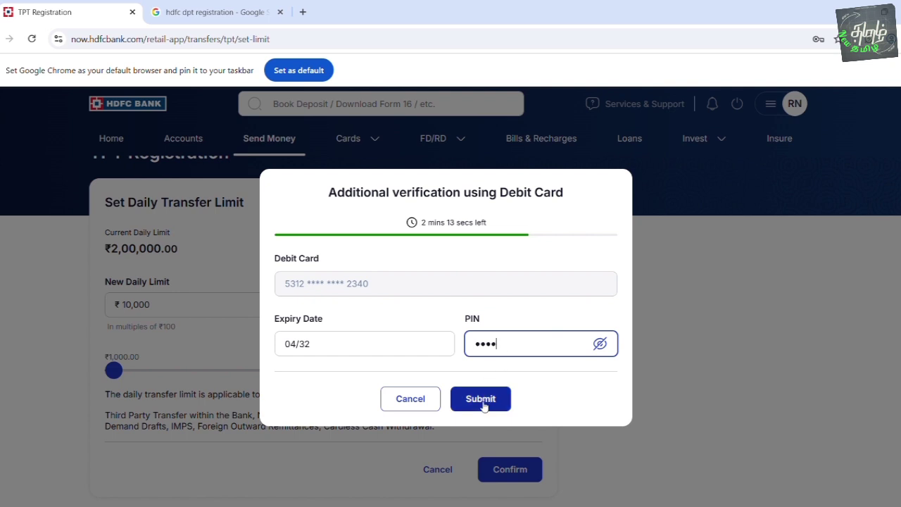
left_click(480, 398)
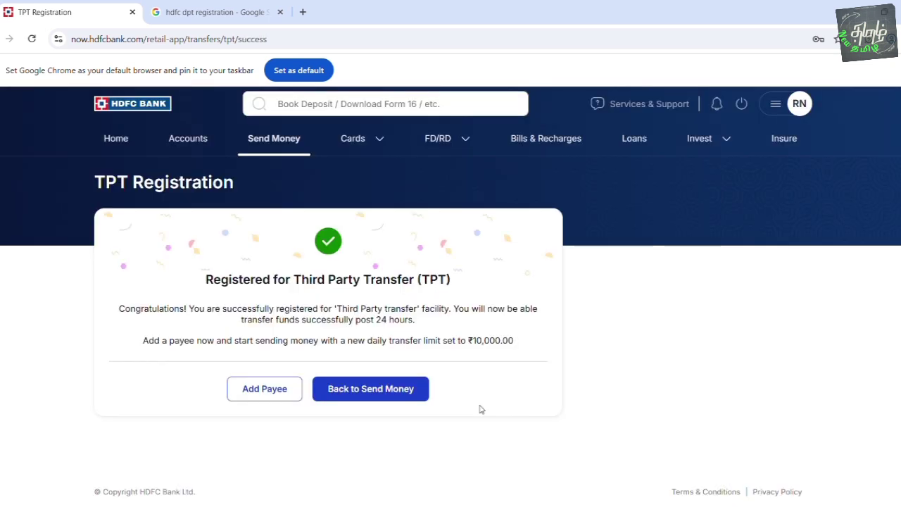